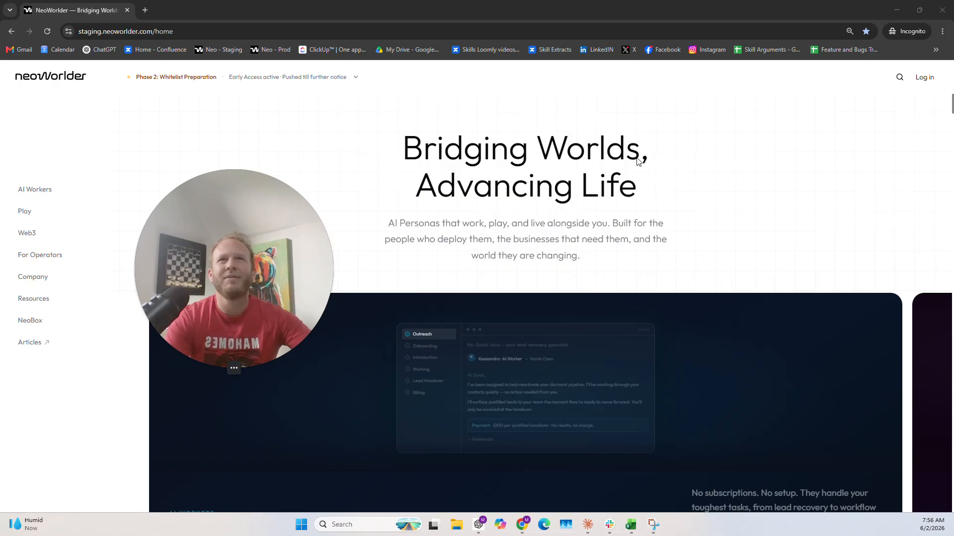
# - Log in to the NeoWorlder staging site and reach the account's home page
pyautogui.click(926, 79)
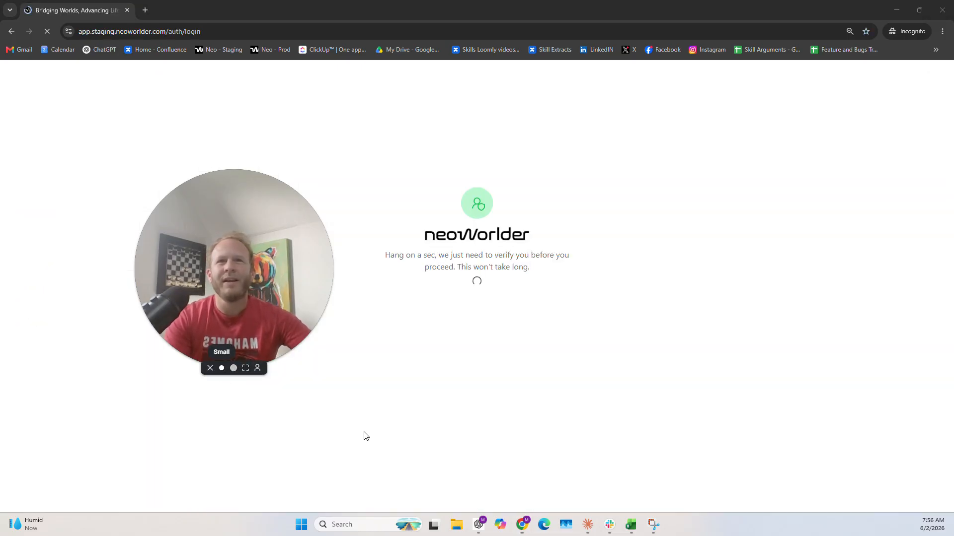
pyautogui.click(222, 368)
pyautogui.moveTo(173, 343); pyautogui.dragTo(146, 436)
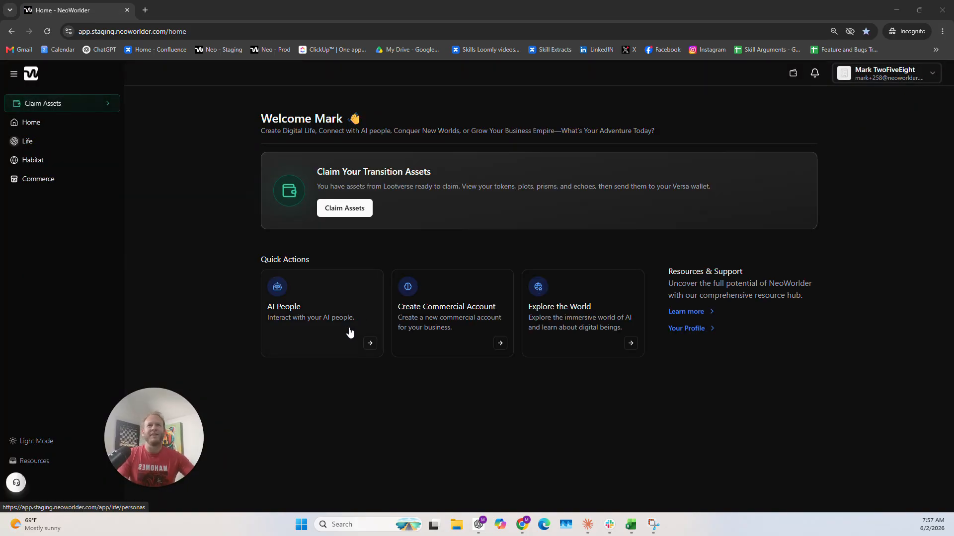
pyautogui.moveTo(174, 430); pyautogui.dragTo(176, 408)
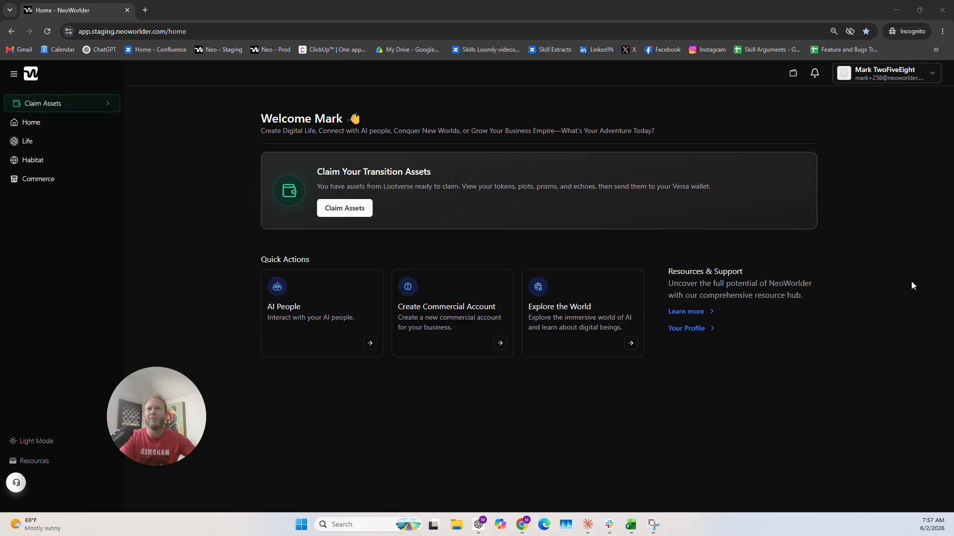
# - Check the personal account's menu options and the Claim Your Transition Assets notice on the home page
pyautogui.click(927, 73)
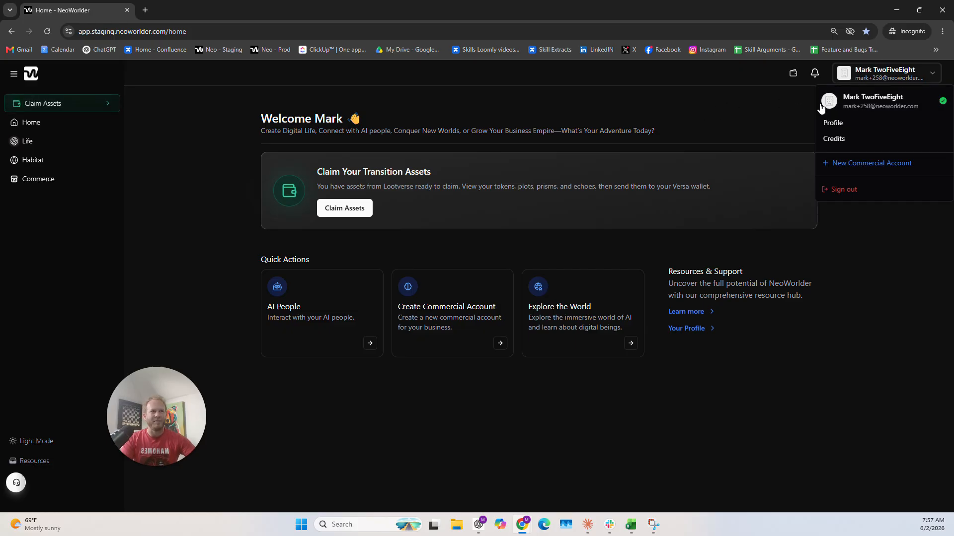
pyautogui.click(697, 86)
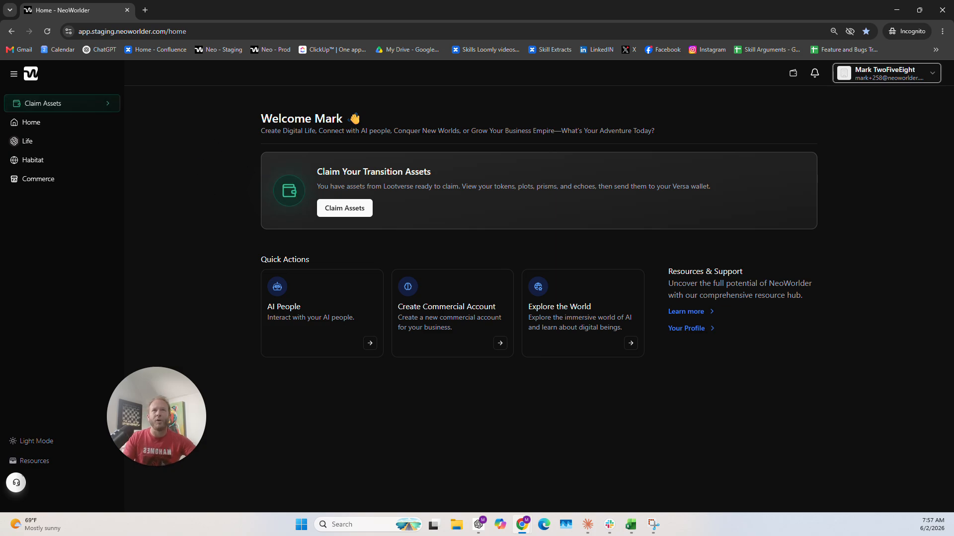
pyautogui.moveTo(325, 172); pyautogui.dragTo(426, 172)
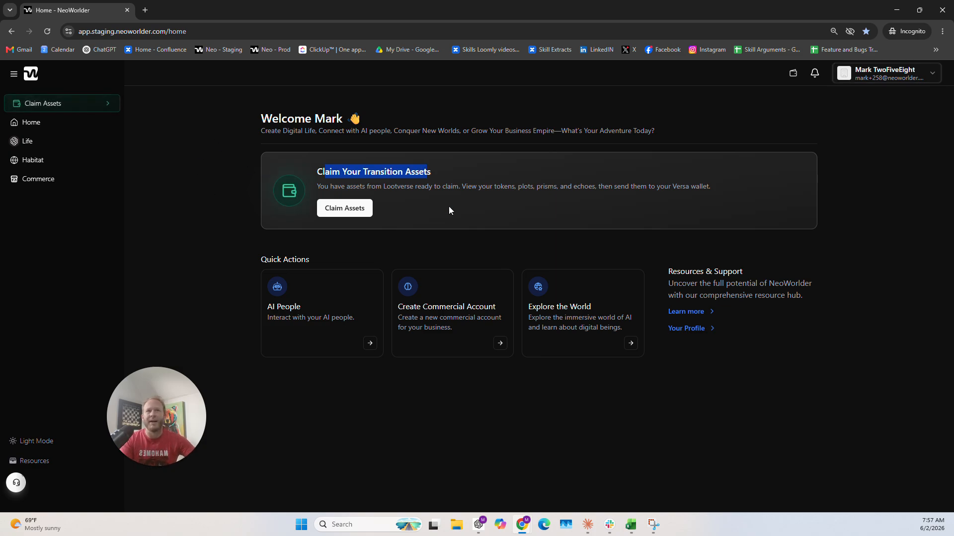
pyautogui.click(407, 187)
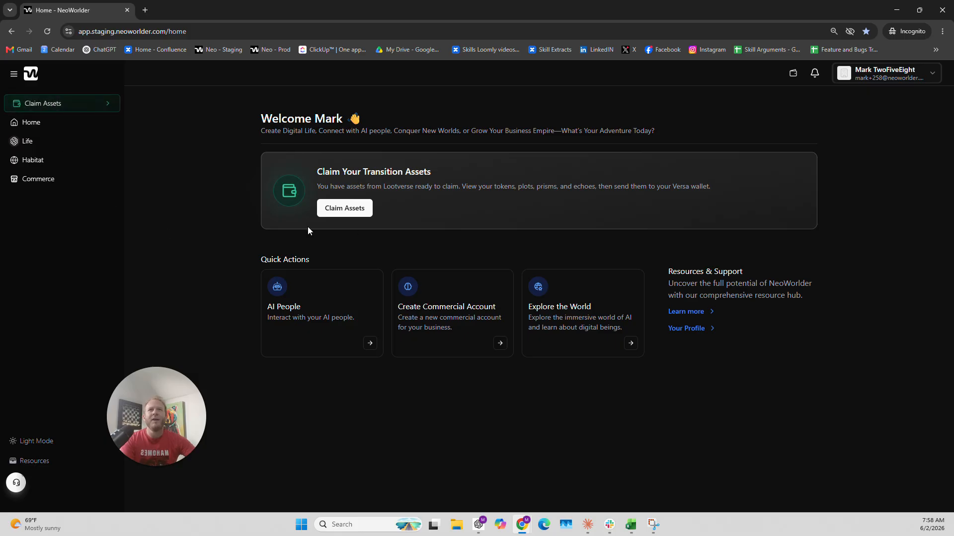
# - Review the transition assets to claim, including the Conservation Plots and Echoes entries and the listed next steps, and close the overview
pyautogui.click(348, 208)
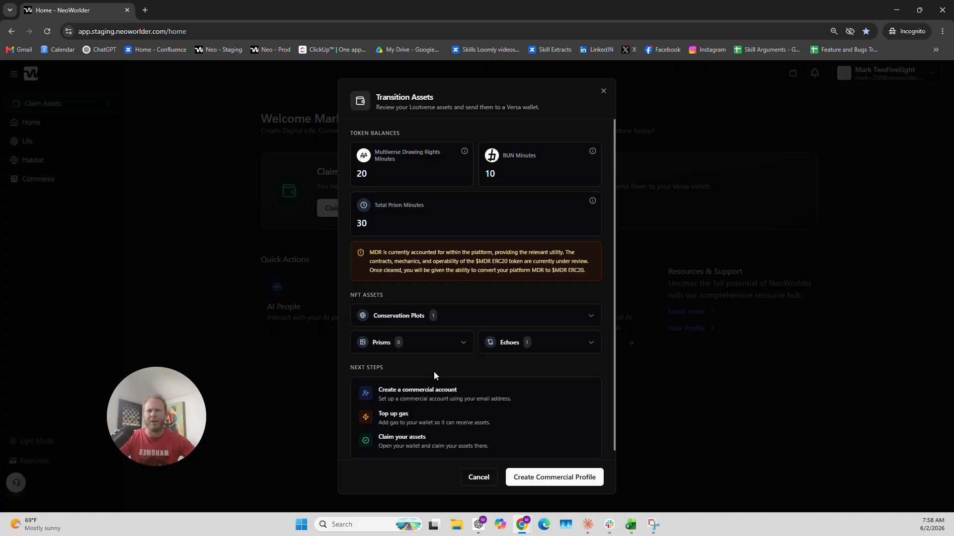
pyautogui.click(417, 317)
pyautogui.click(410, 316)
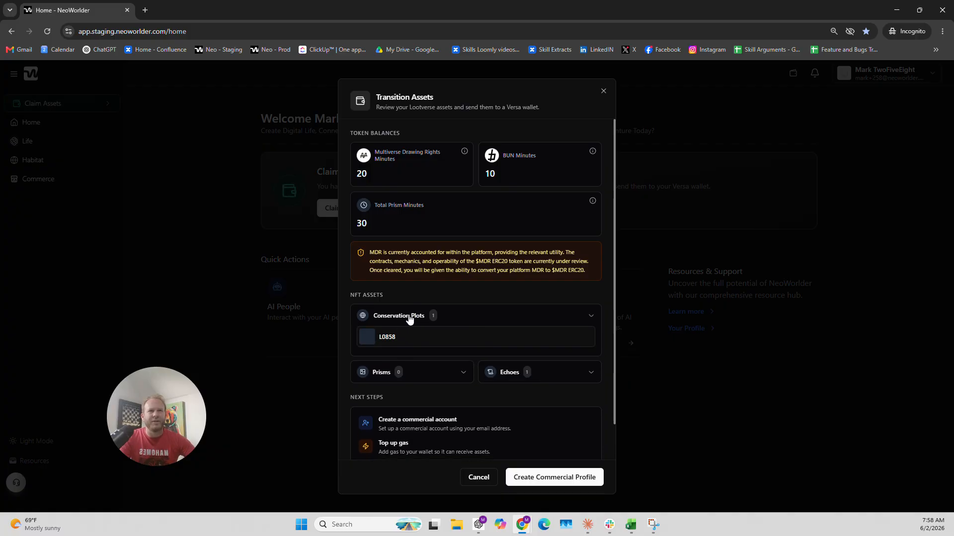
pyautogui.click(547, 346)
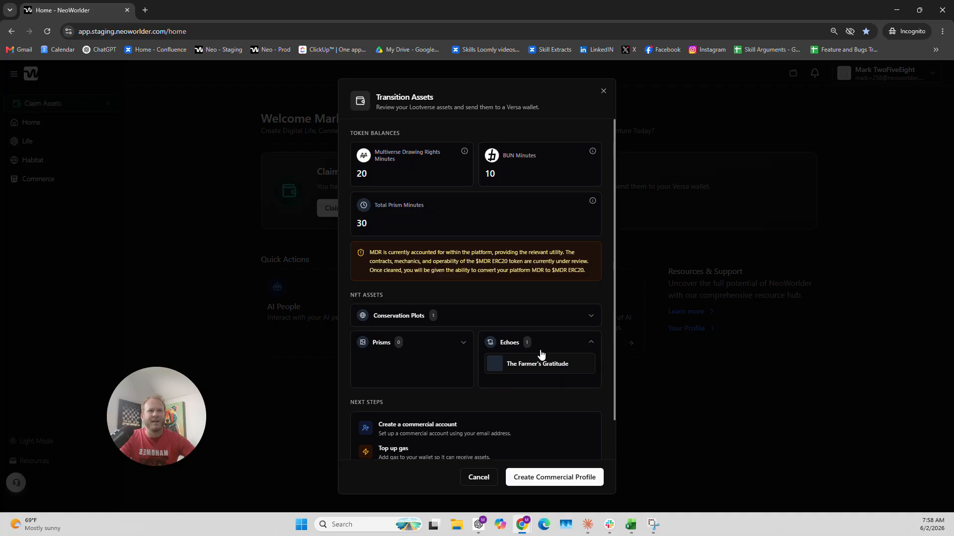
pyautogui.click(540, 349)
pyautogui.scroll(-1, 499, 415)
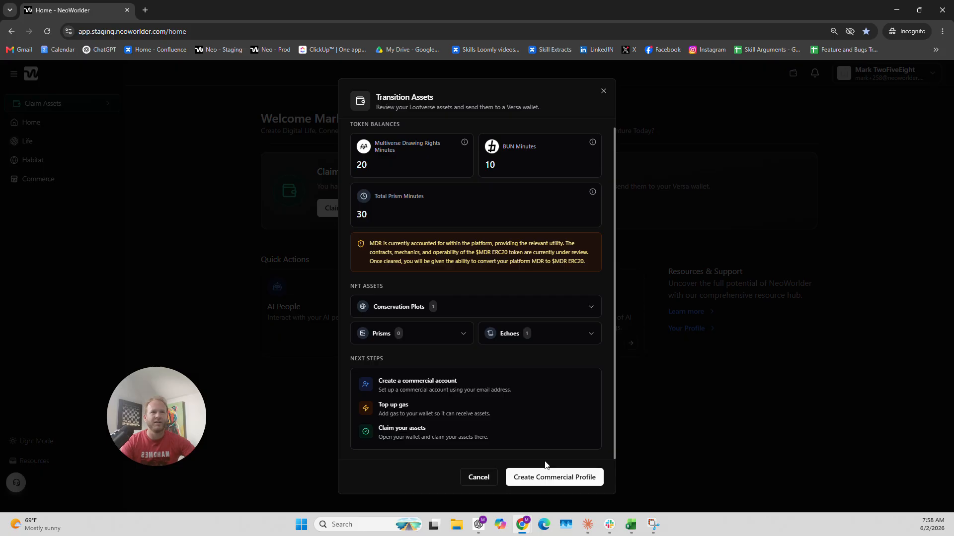
pyautogui.click(604, 92)
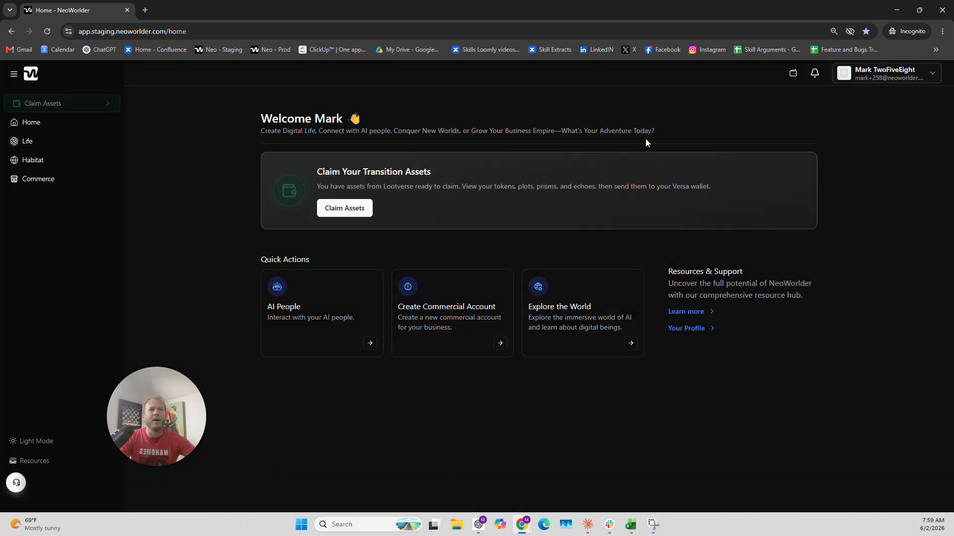
# - Check the personal account's Commerce wallet page, return to the home page and look at the account options again
pyautogui.click(42, 180)
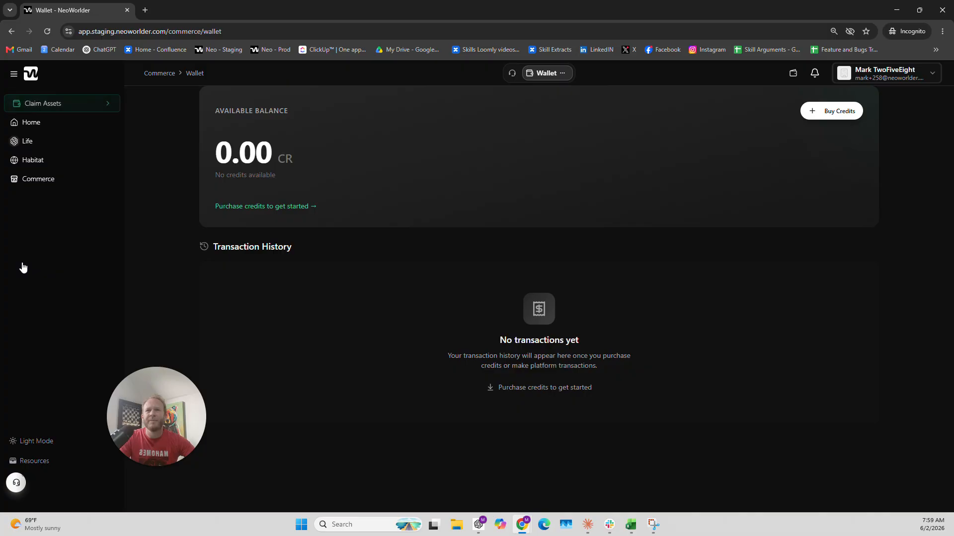
pyautogui.click(32, 123)
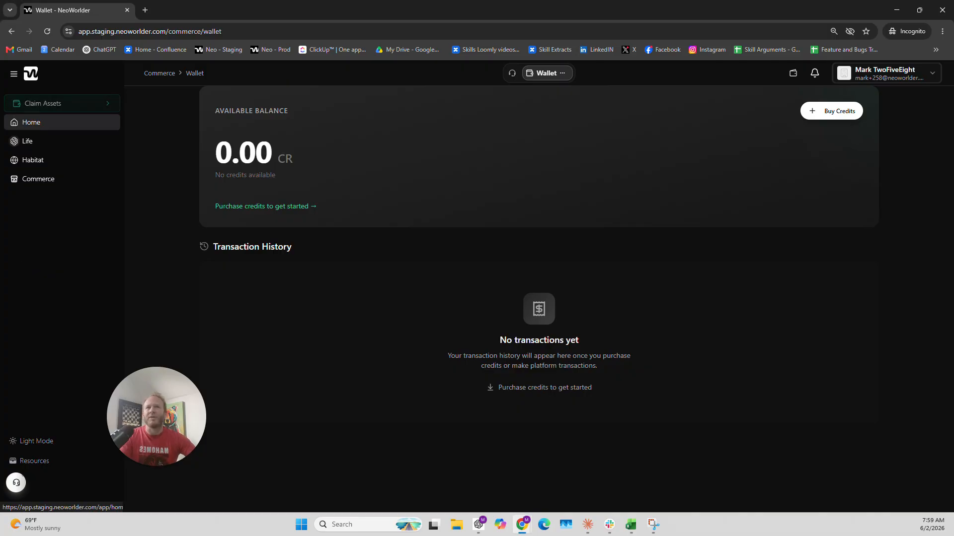
pyautogui.click(928, 74)
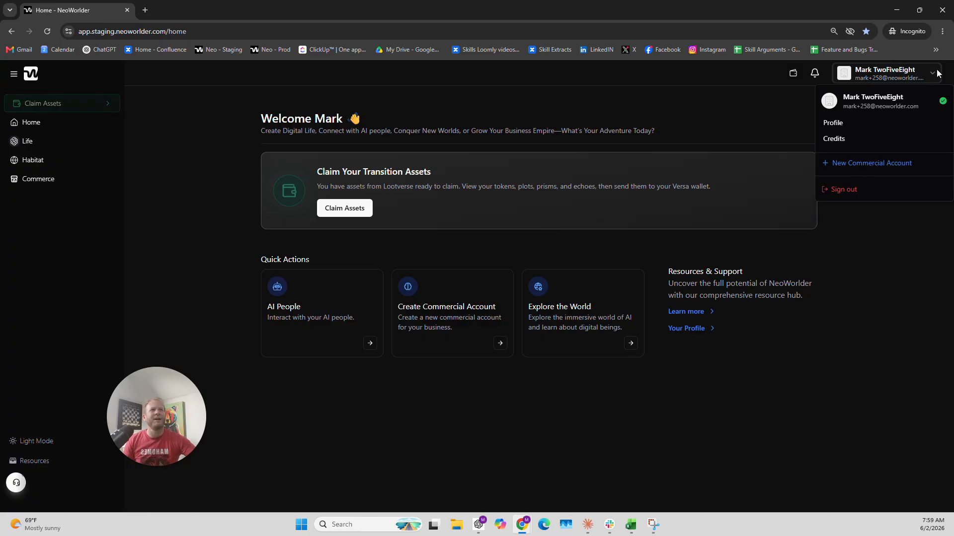
pyautogui.click(894, 310)
# - Start a commercial profile from the transition assets overview, enter its name and set its email to be the same as the owner's
pyautogui.click(335, 208)
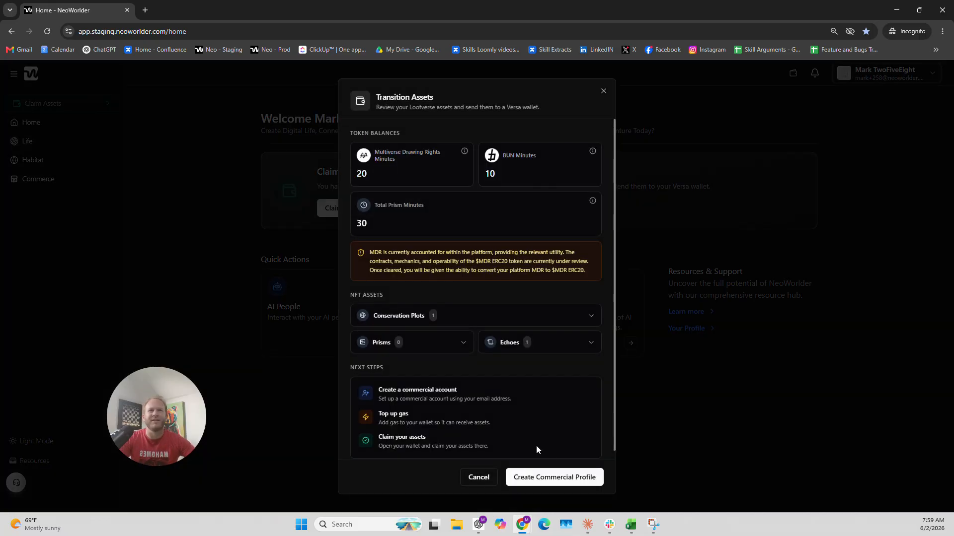
pyautogui.click(551, 478)
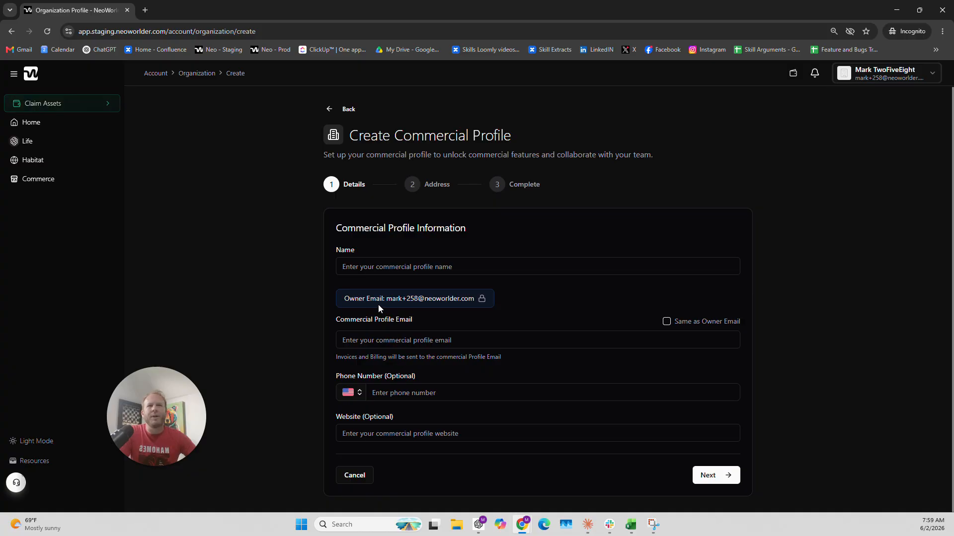
pyautogui.moveTo(345, 299); pyautogui.dragTo(449, 299)
pyautogui.click(571, 304)
pyautogui.moveTo(371, 320); pyautogui.dragTo(351, 320)
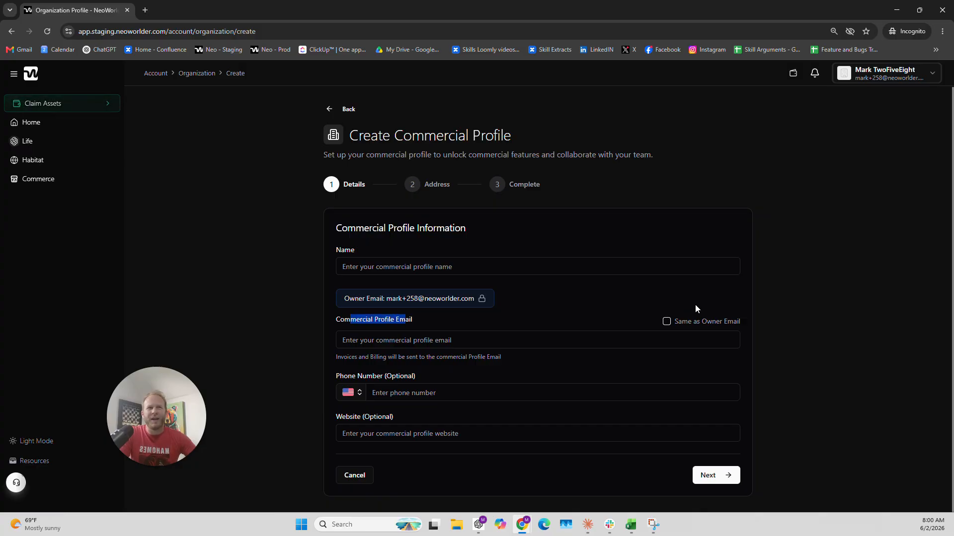
pyautogui.click(666, 322)
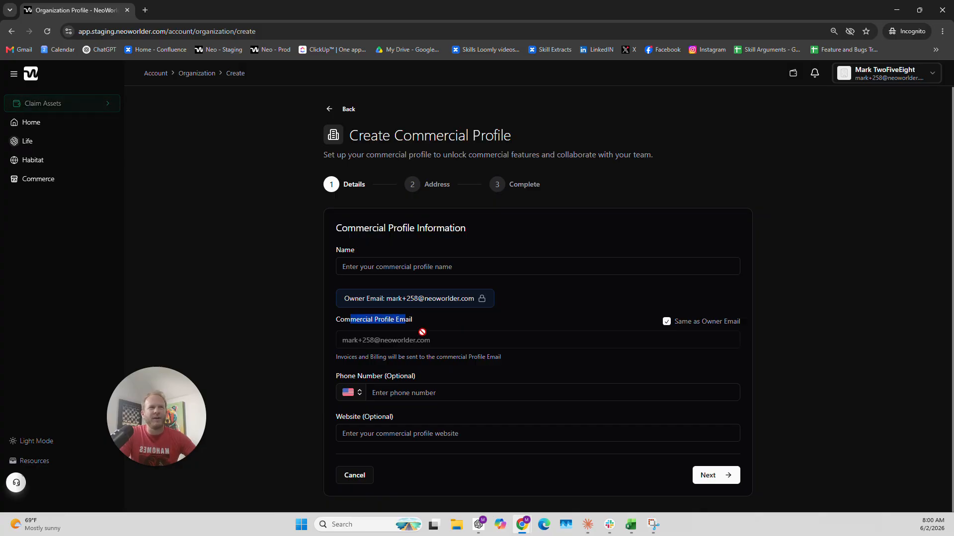
pyautogui.click(546, 299)
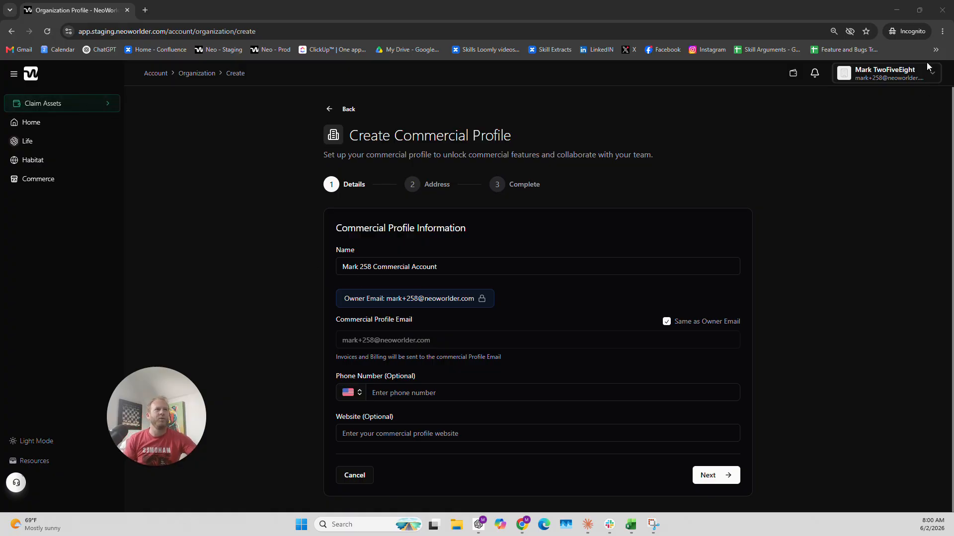
pyautogui.click(713, 476)
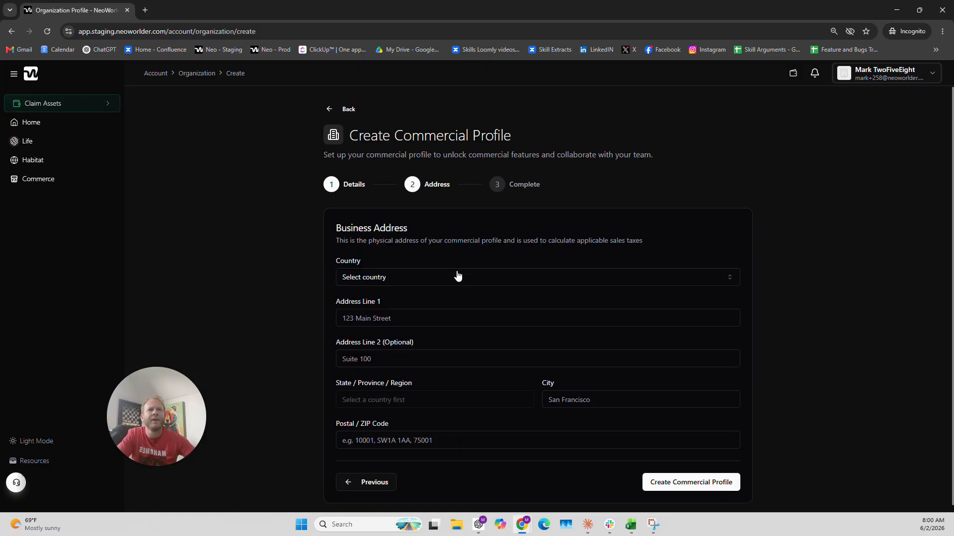
# - Fill in the business address with country, street, state, city and ZIP code, and create the commercial profile
pyautogui.scroll(-1, 438, 334)
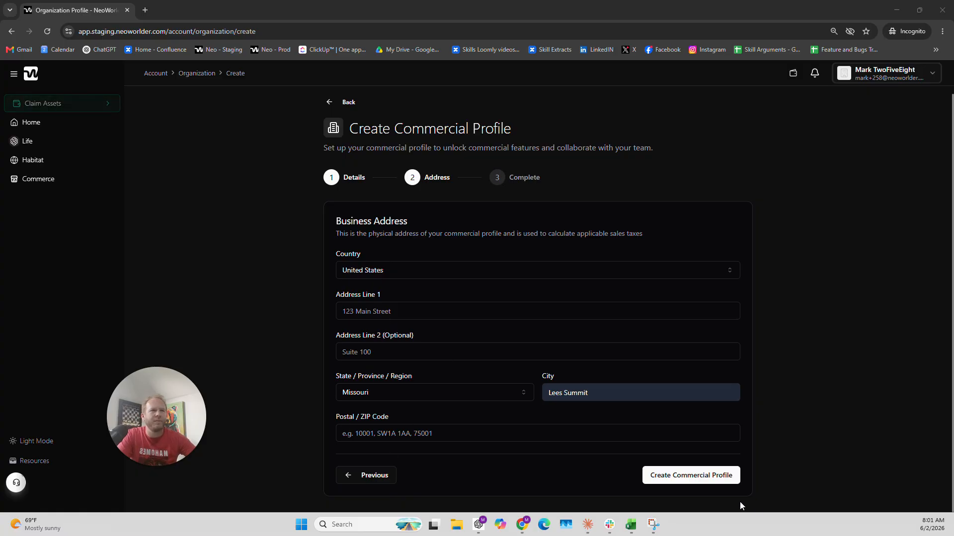
pyautogui.click(704, 478)
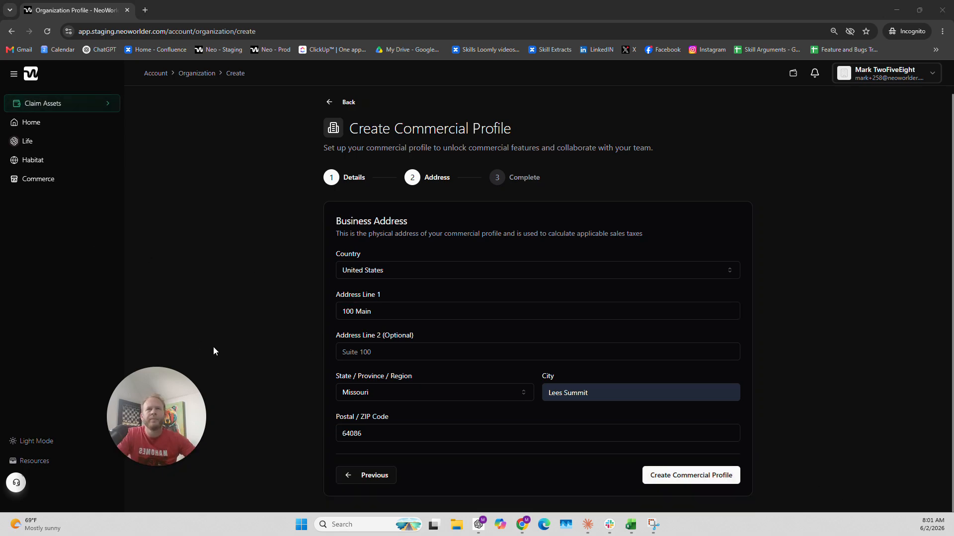
pyautogui.click(702, 477)
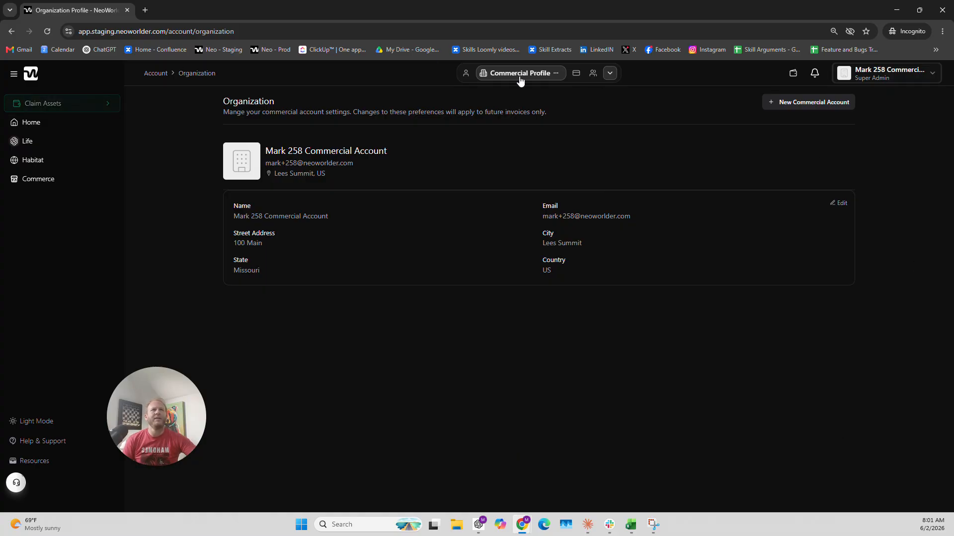
# - Look over the commercial account's menu options and the owner's Personal Information page
pyautogui.click(927, 75)
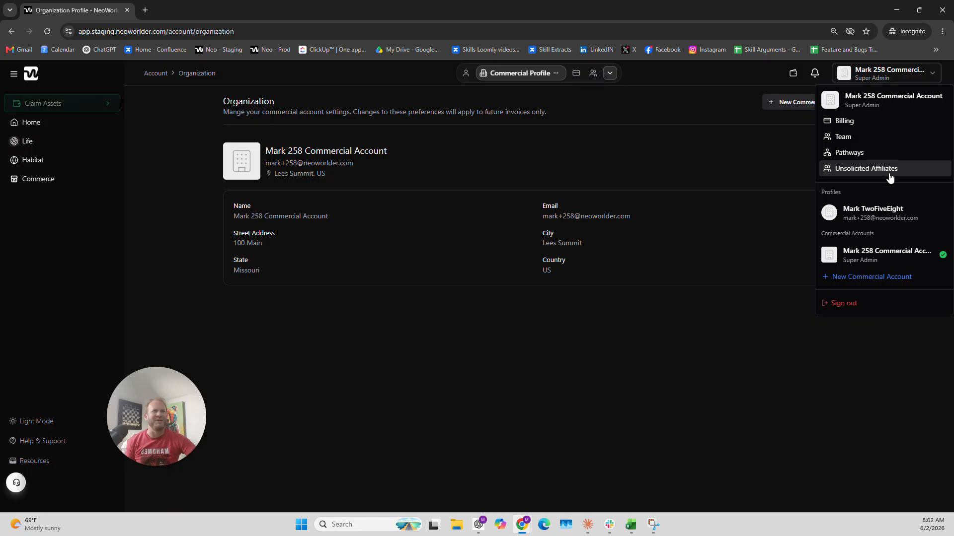
pyautogui.click(712, 151)
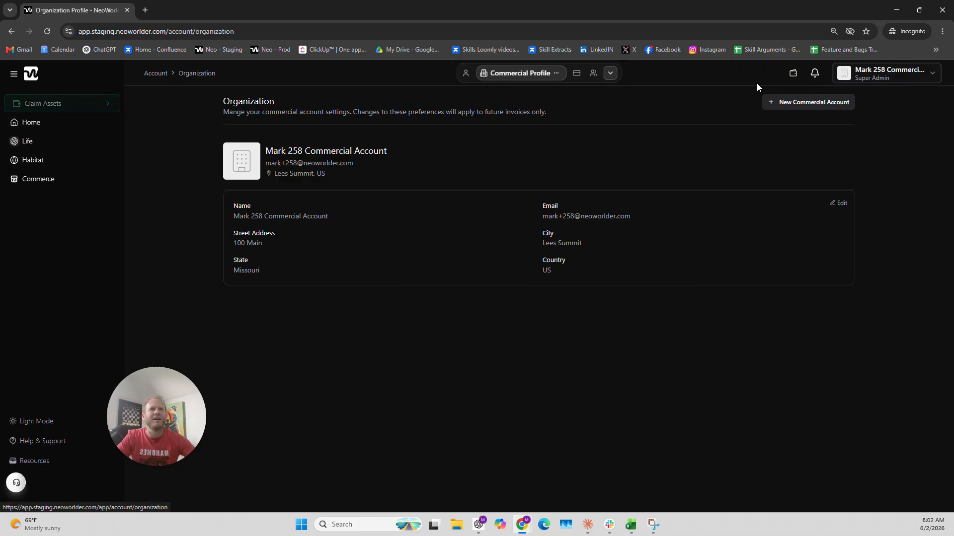
pyautogui.click(467, 74)
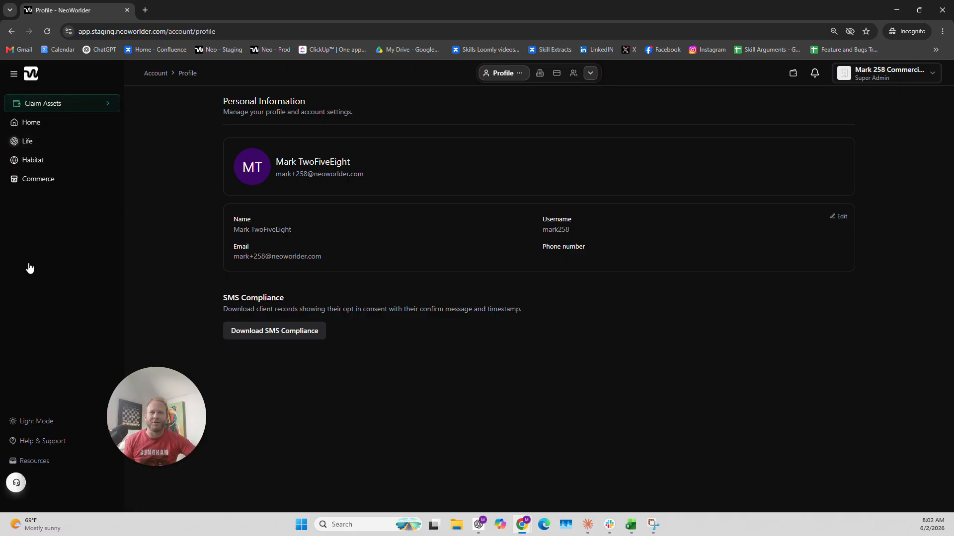
pyautogui.click(890, 75)
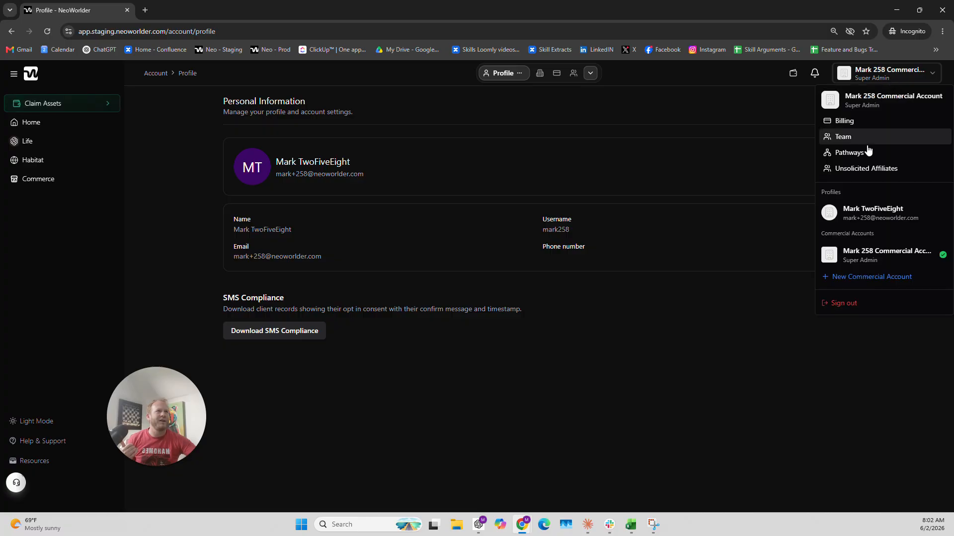
pyautogui.click(132, 216)
# - Review the asset claim's next steps and destination for the commercial account, and close the overview
pyautogui.click(31, 104)
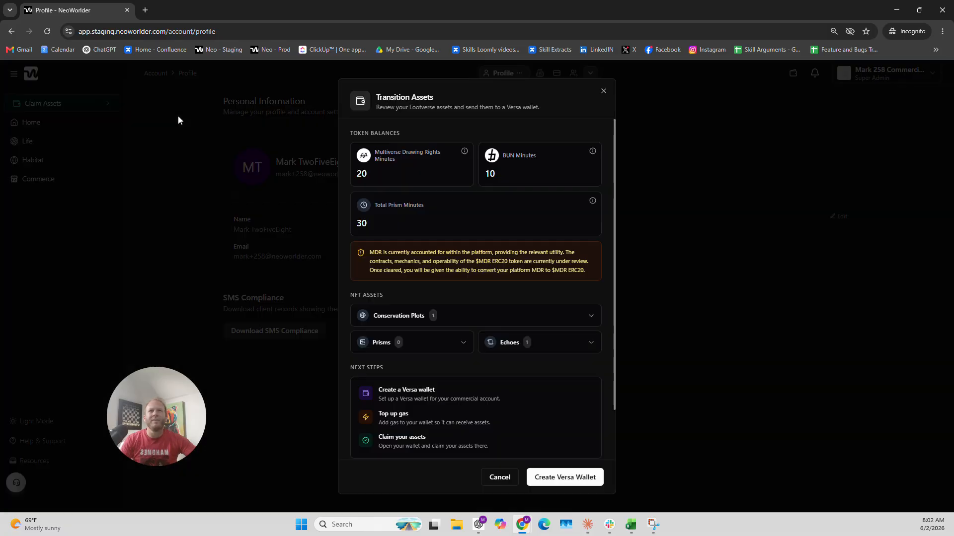
pyautogui.scroll(-2, 538, 393)
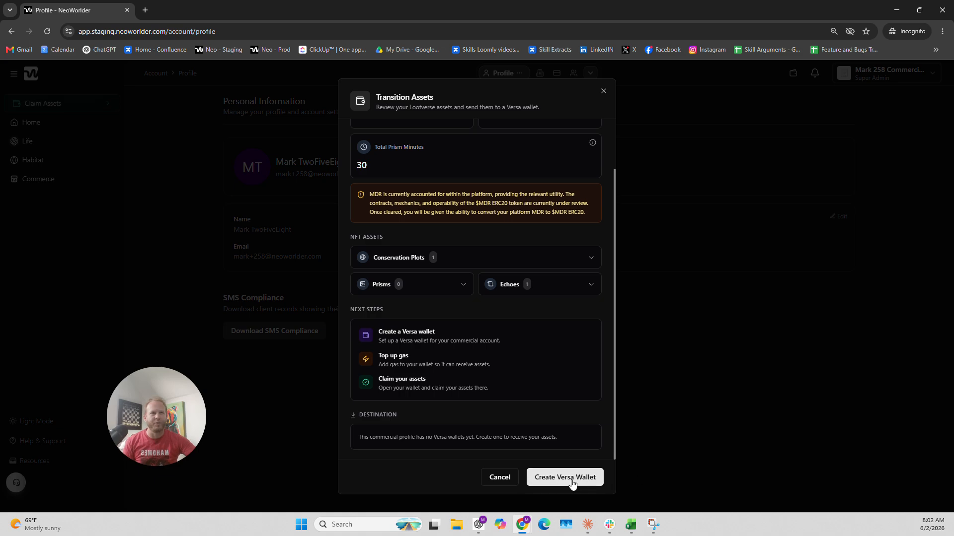
pyautogui.click(602, 92)
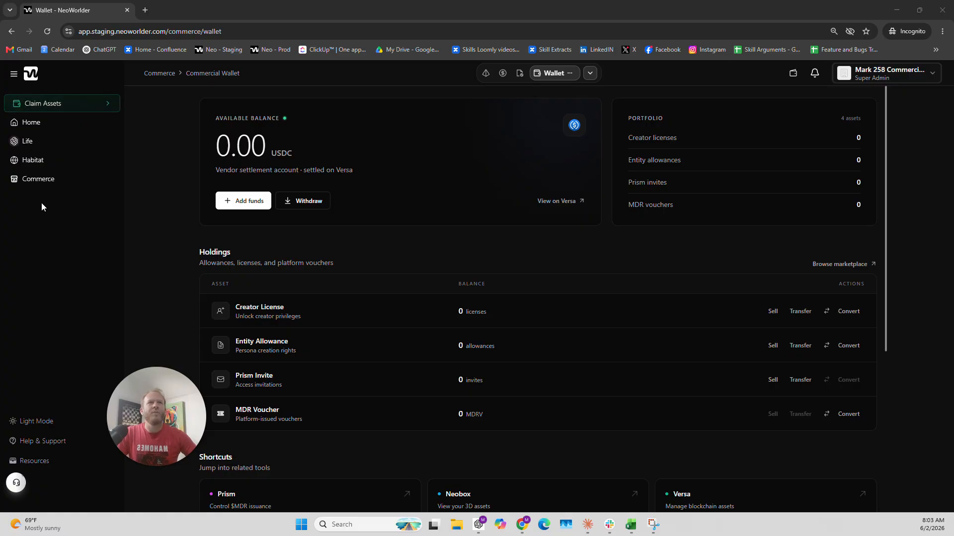
# - Open the commercial account's Versa page and start creating a Versa wallet from the transition assets overview
pyautogui.click(44, 180)
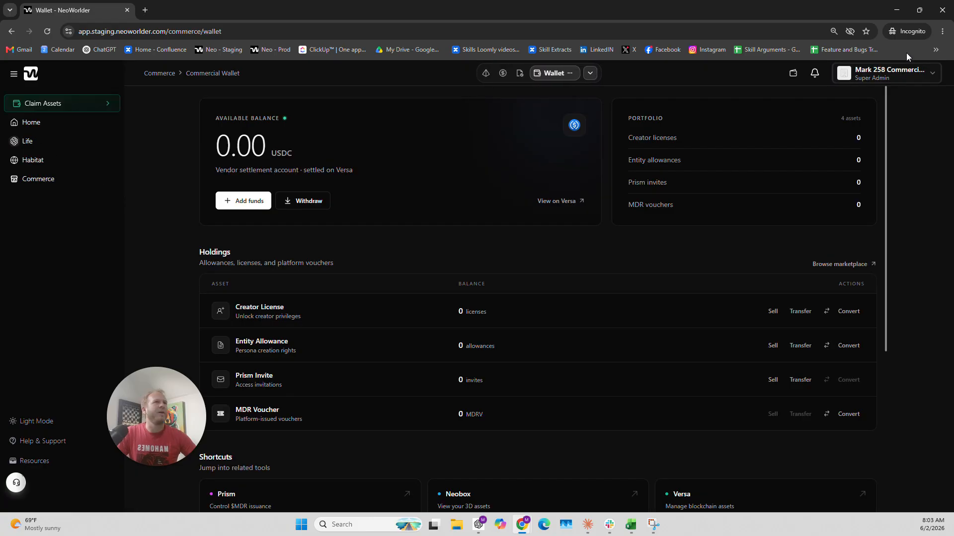
pyautogui.click(590, 73)
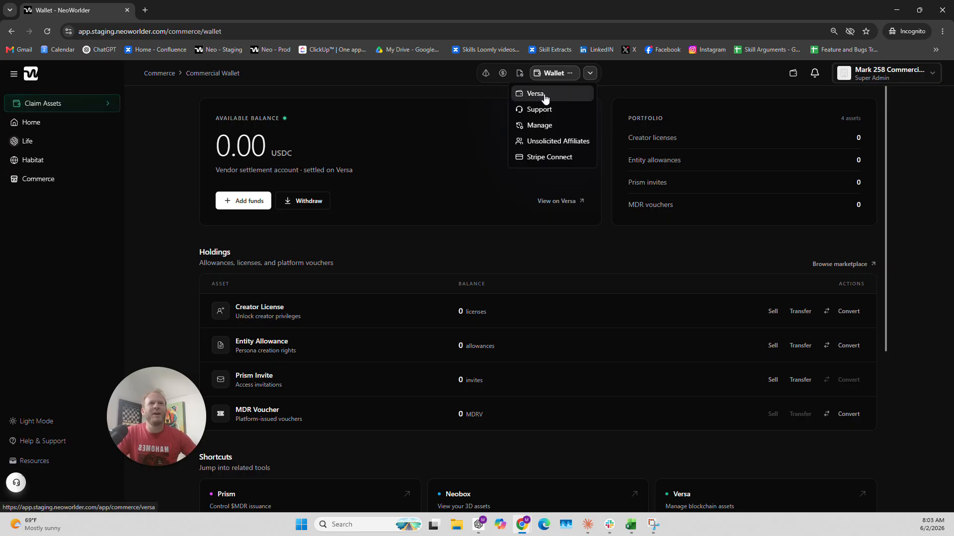
pyautogui.click(553, 99)
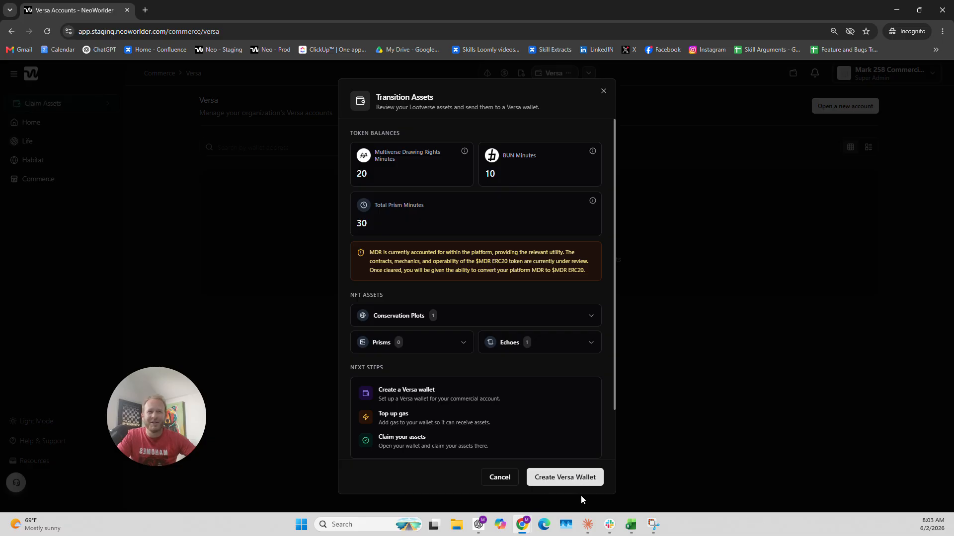
pyautogui.click(574, 478)
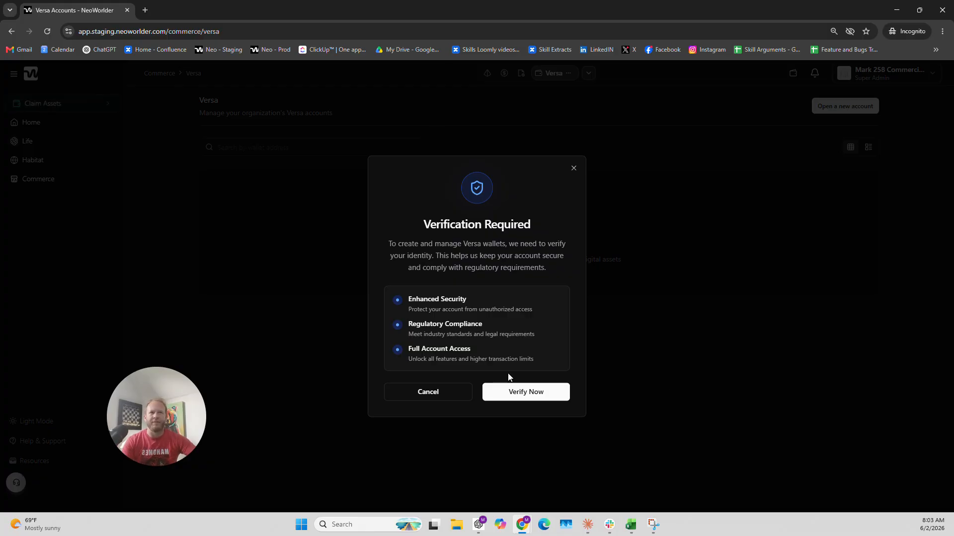
# - Complete the required identity verification with test data, using the Verification success outcome
pyautogui.click(529, 397)
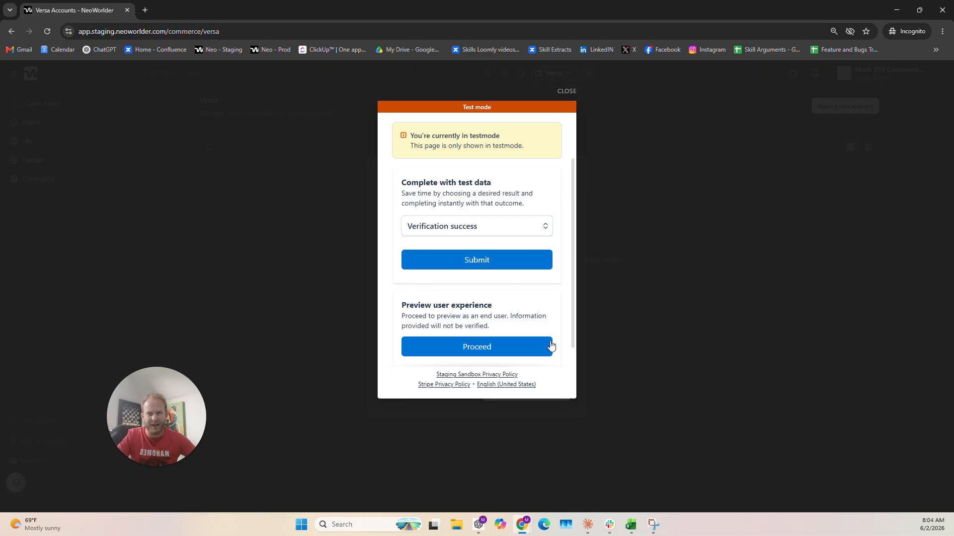
pyautogui.scroll(-1, 538, 318)
pyautogui.scroll(1, 539, 314)
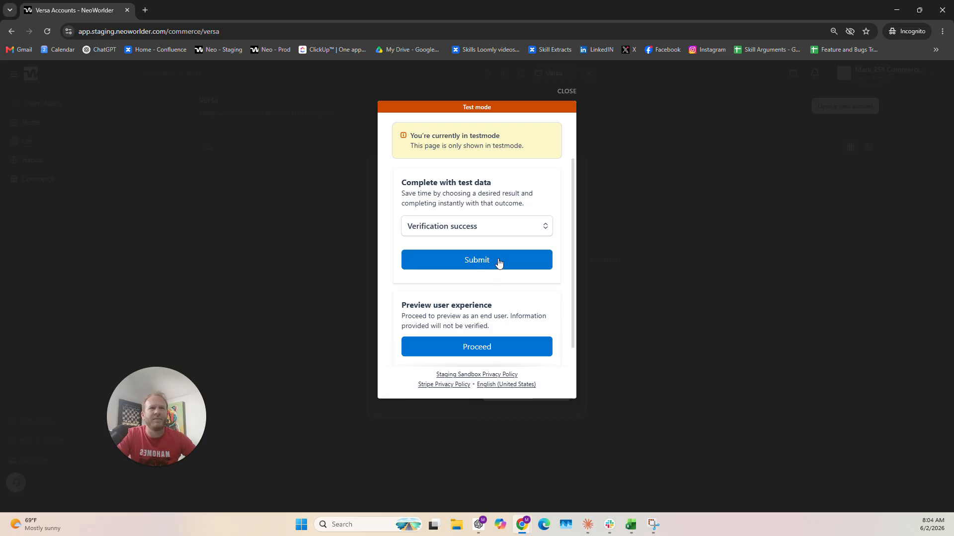
pyautogui.click(473, 264)
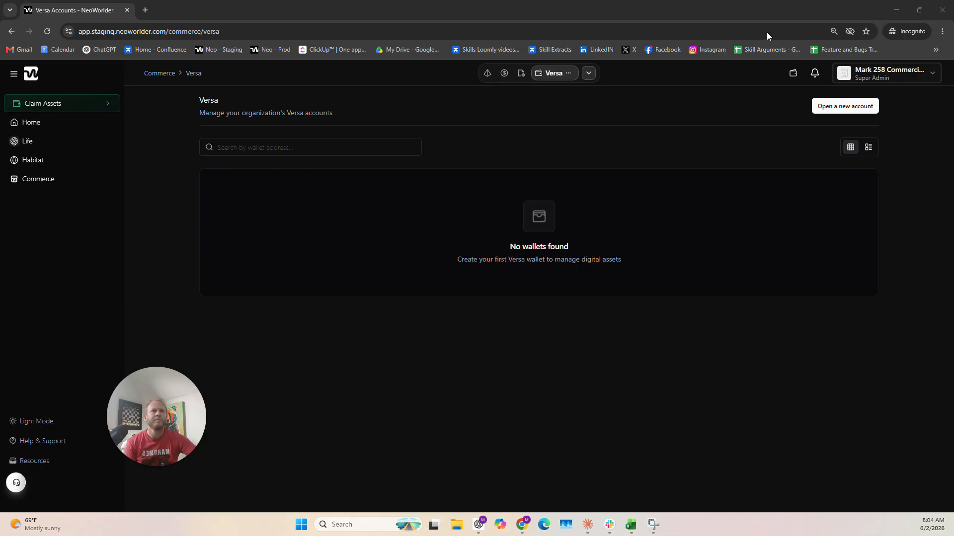
# - Reopen the asset claim, choose to create a Versa wallet, and create the account with automatic asset transfer enabled
pyautogui.click(52, 107)
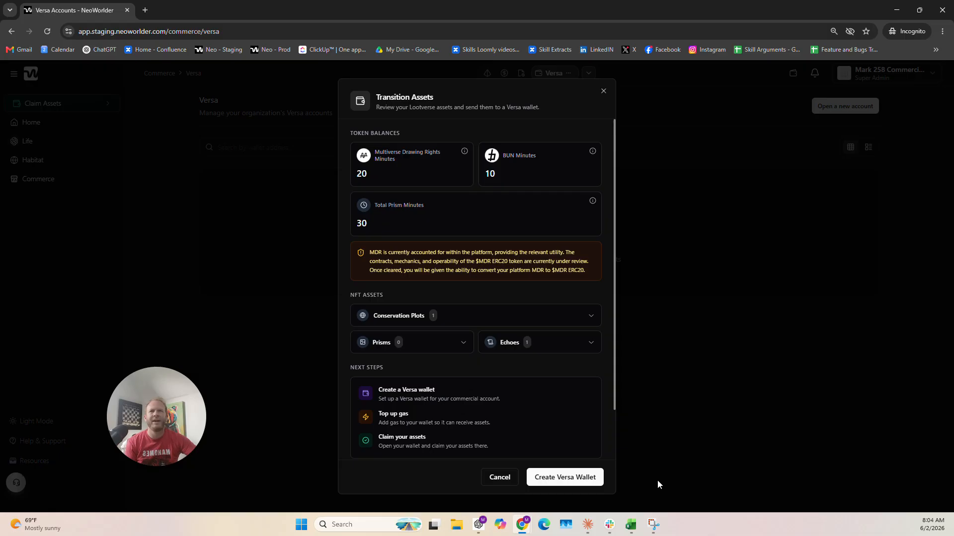
pyautogui.click(565, 477)
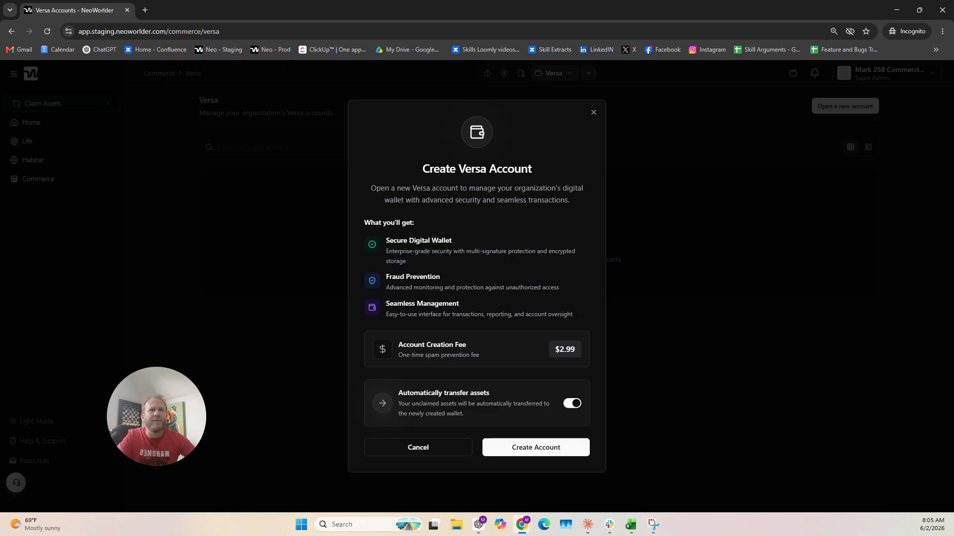
pyautogui.moveTo(415, 345); pyautogui.dragTo(453, 345)
pyautogui.click(555, 348)
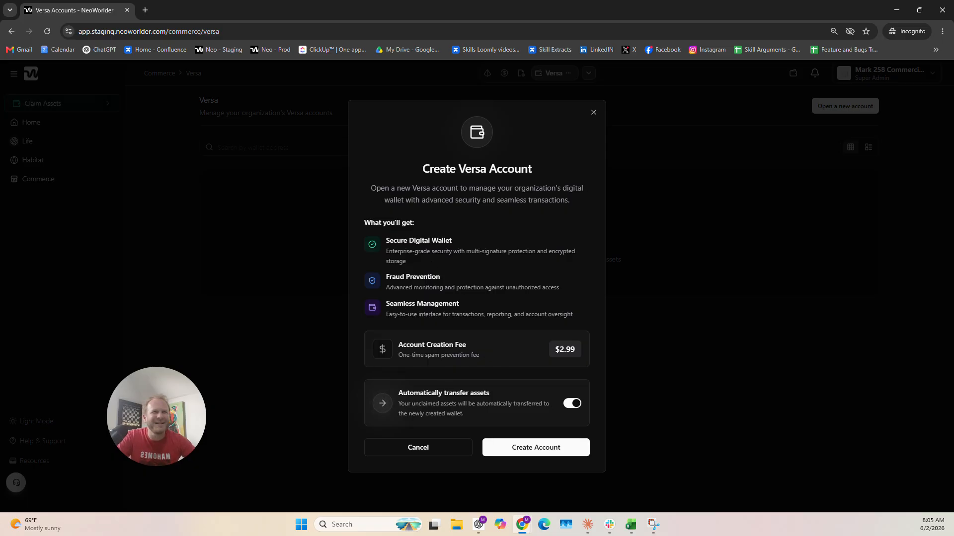
pyautogui.moveTo(420, 393); pyautogui.dragTo(485, 403)
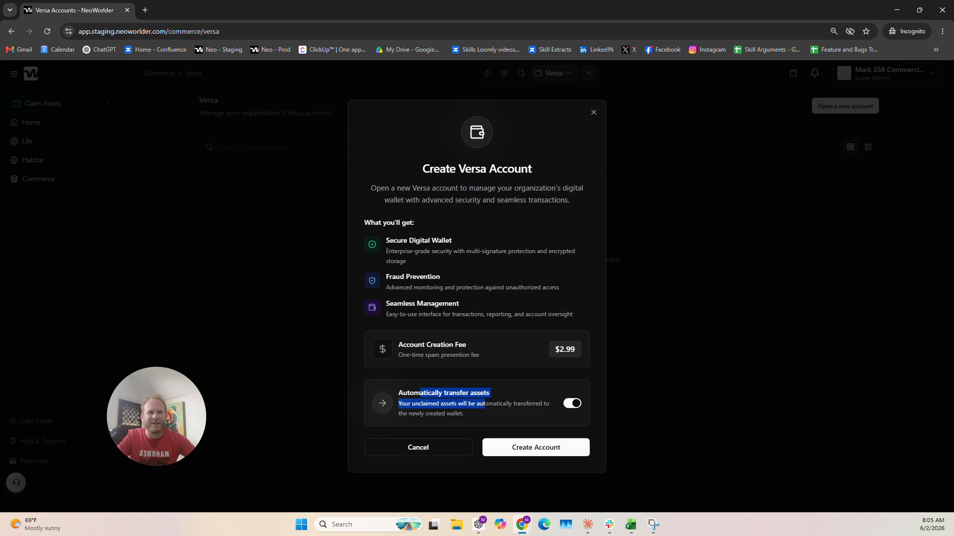
pyautogui.click(502, 464)
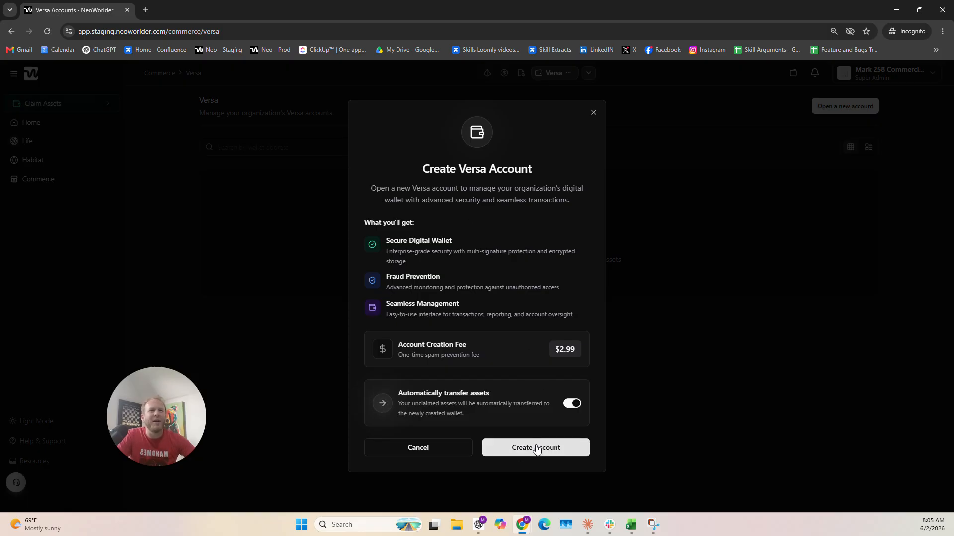
pyautogui.click(580, 457)
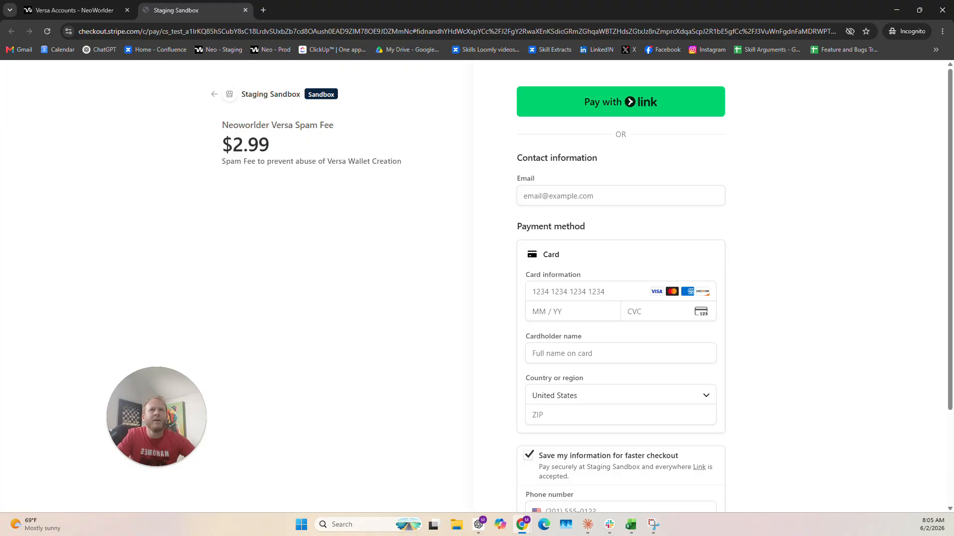
# - Pay the $2.99 Versa spam fee at checkout and continue to the Versa account creation page
pyautogui.scroll(-2, 596, 365)
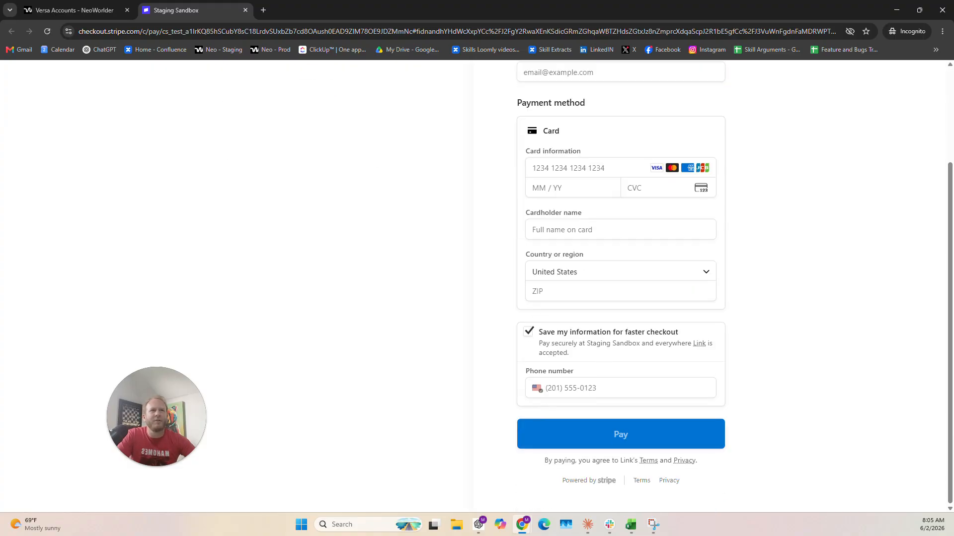
pyautogui.scroll(2, 596, 365)
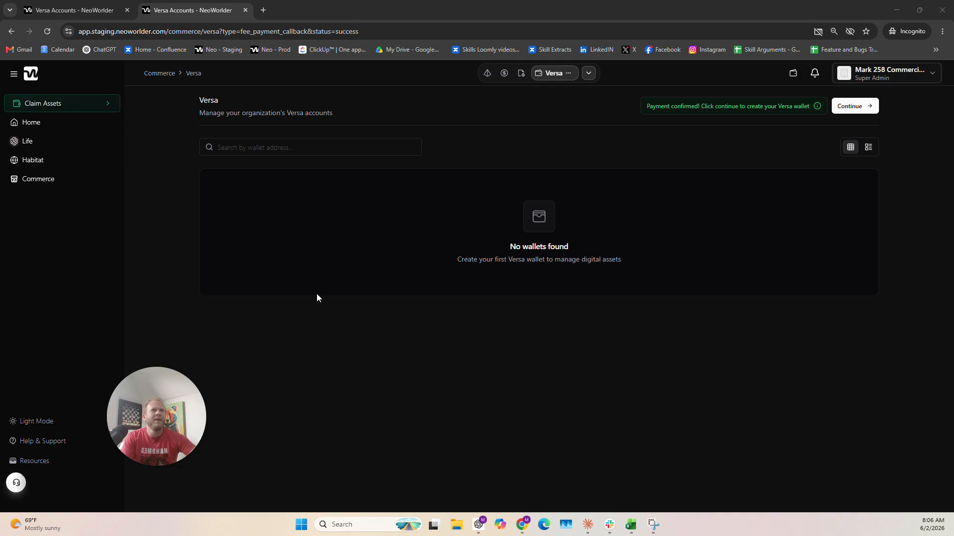
pyautogui.click(855, 106)
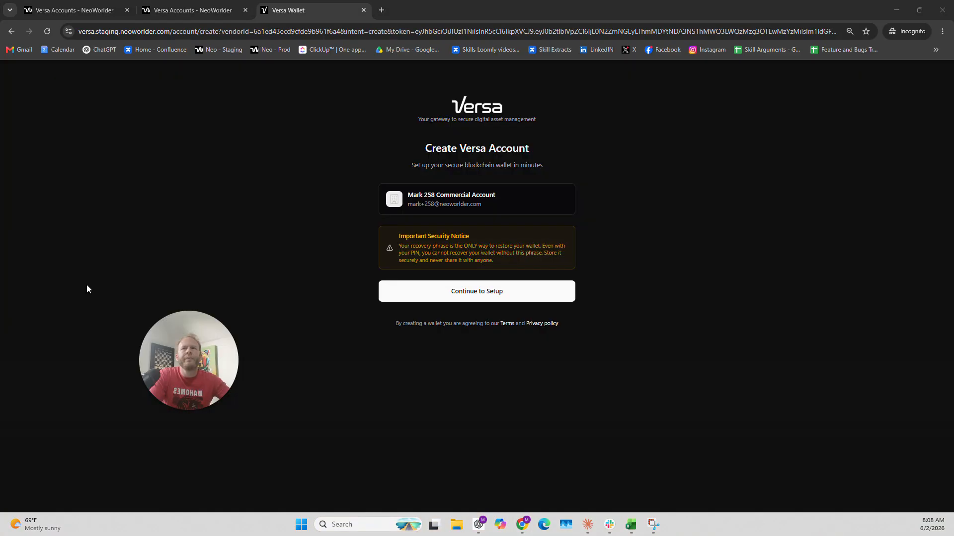
pyautogui.moveTo(208, 349); pyautogui.dragTo(197, 350)
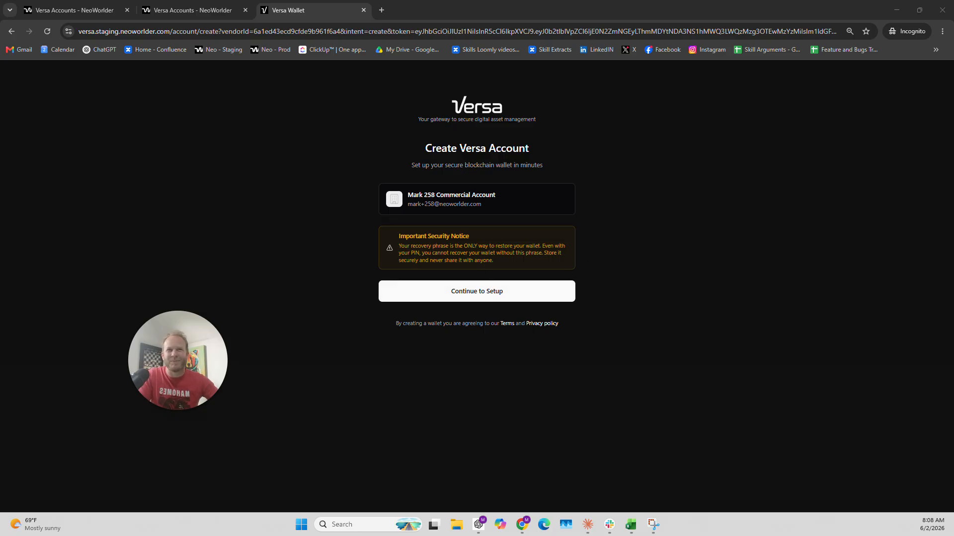
# - Reveal and copy the wallet's 12-word recovery phrase, and paste it back to verify it
pyautogui.click(477, 295)
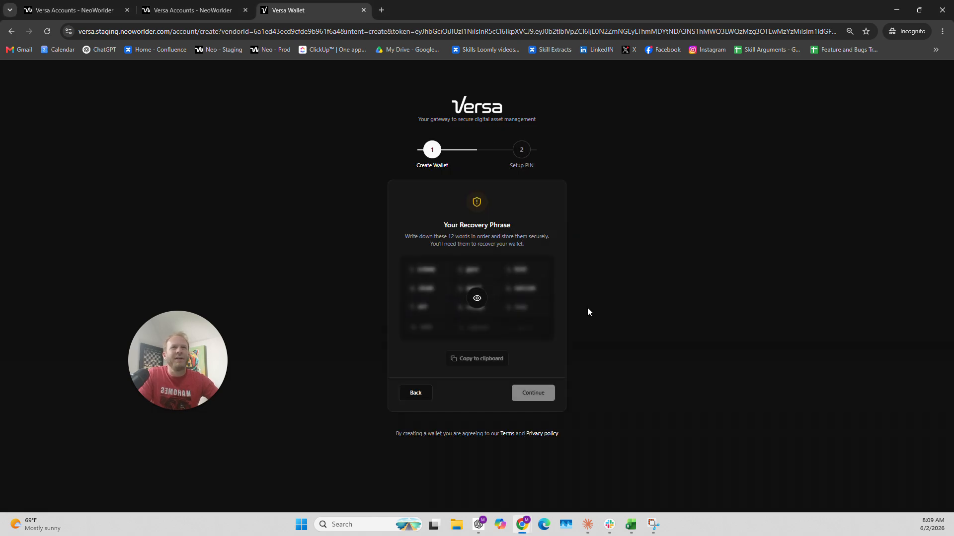
pyautogui.click(475, 301)
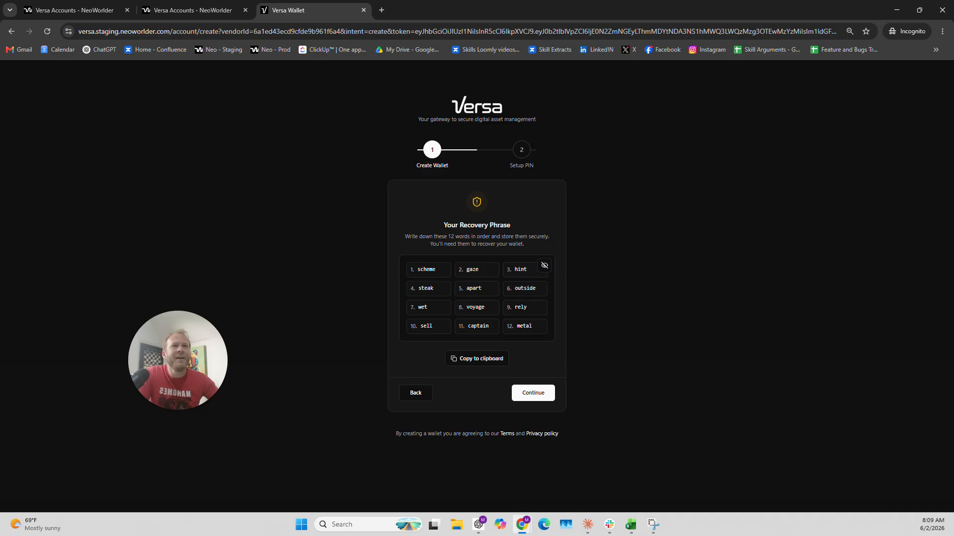
pyautogui.click(481, 362)
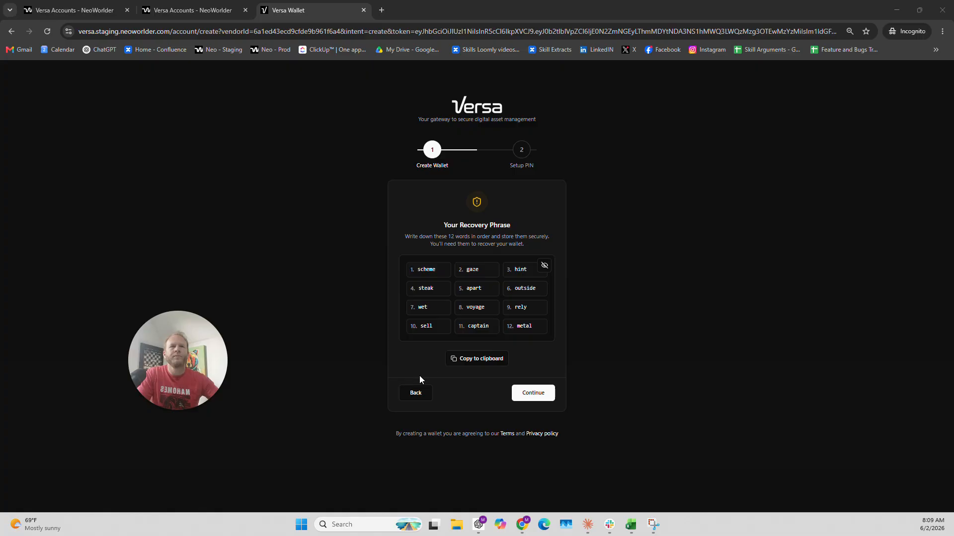
pyautogui.click(536, 393)
pyautogui.click(479, 259)
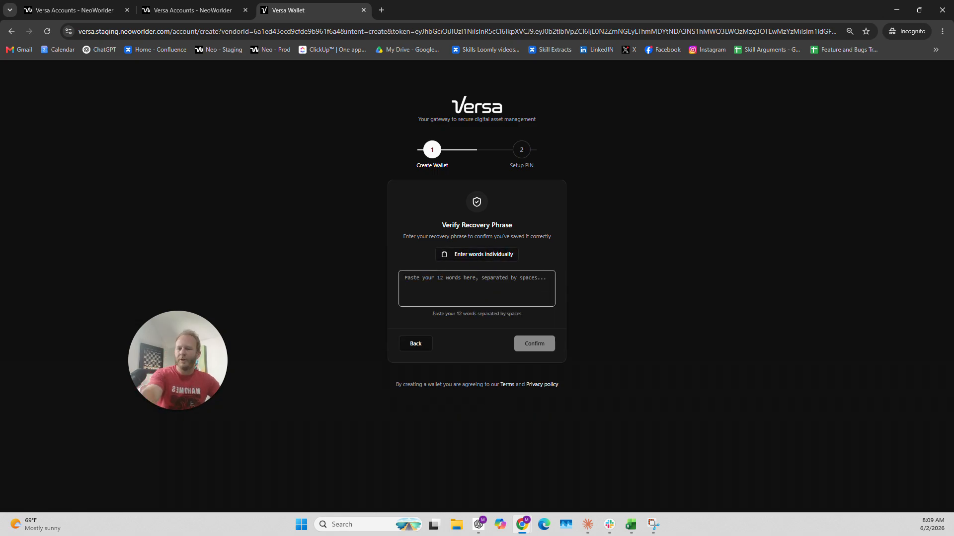
pyautogui.hotkey('ctrl', 'v')
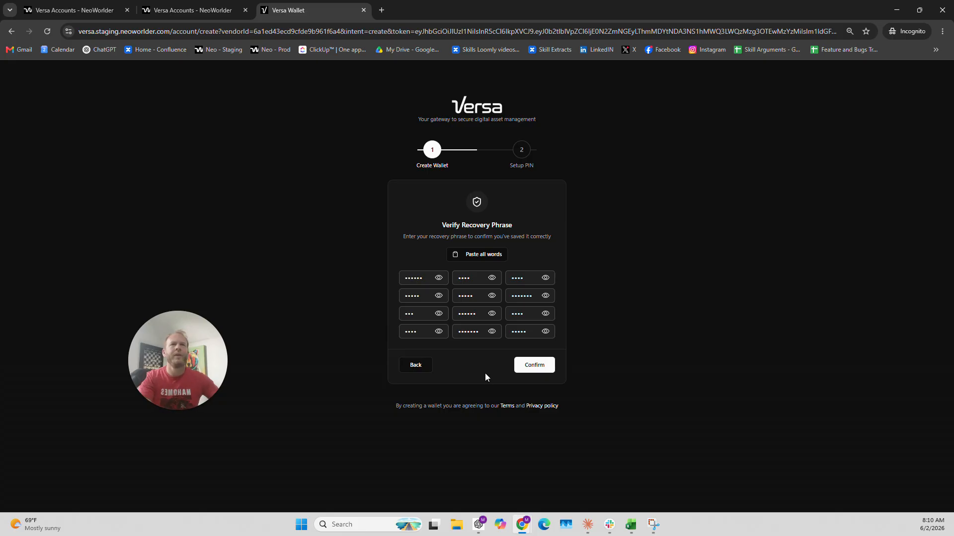
pyautogui.click(537, 369)
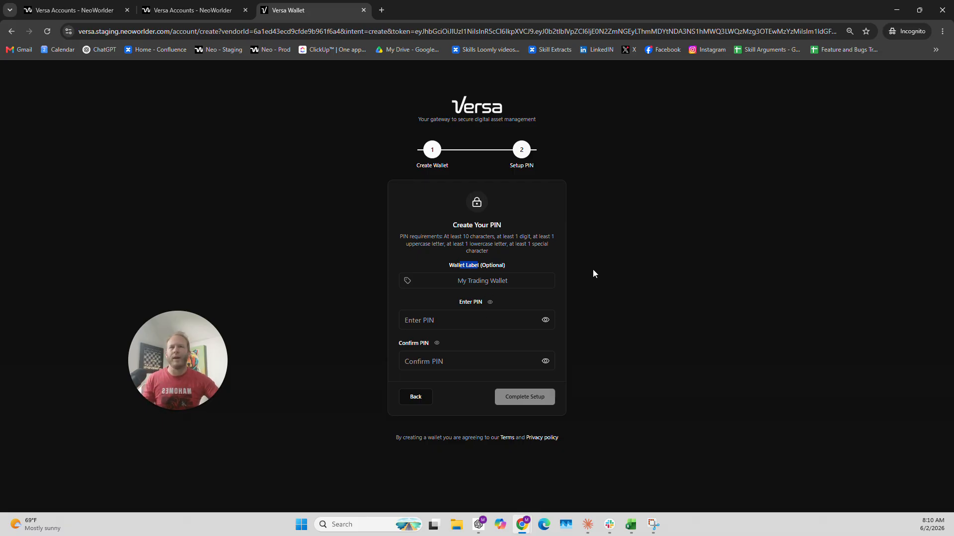
# - Label the wallet with the account's name plus "Versa Wallet", enter and confirm the PIN, and finish setup through to the dashboard
pyautogui.click(508, 270)
pyautogui.click(482, 280)
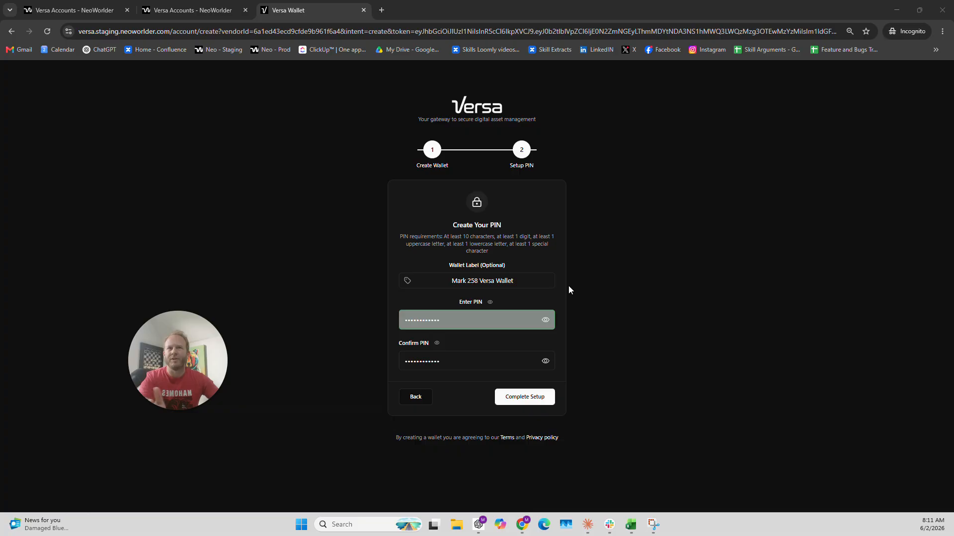
pyautogui.click(529, 401)
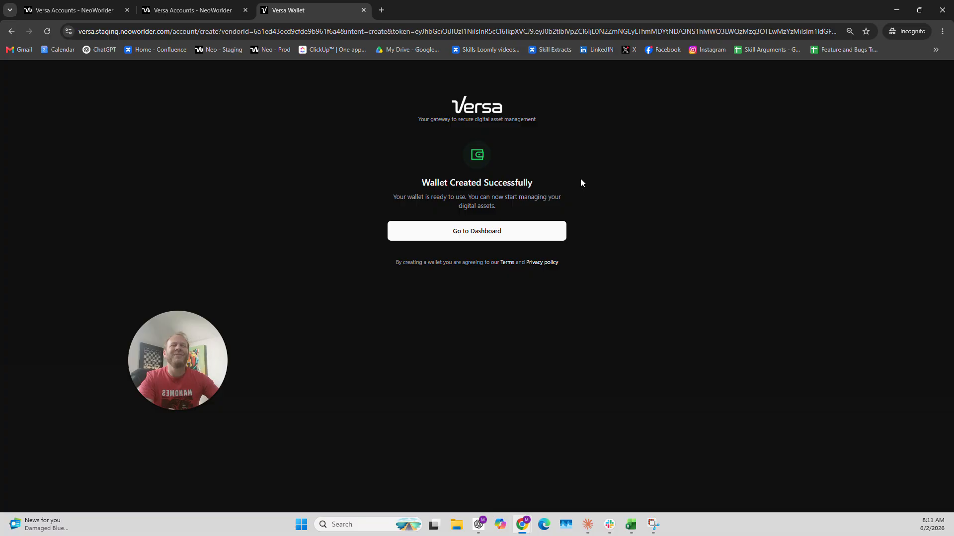
pyautogui.click(480, 230)
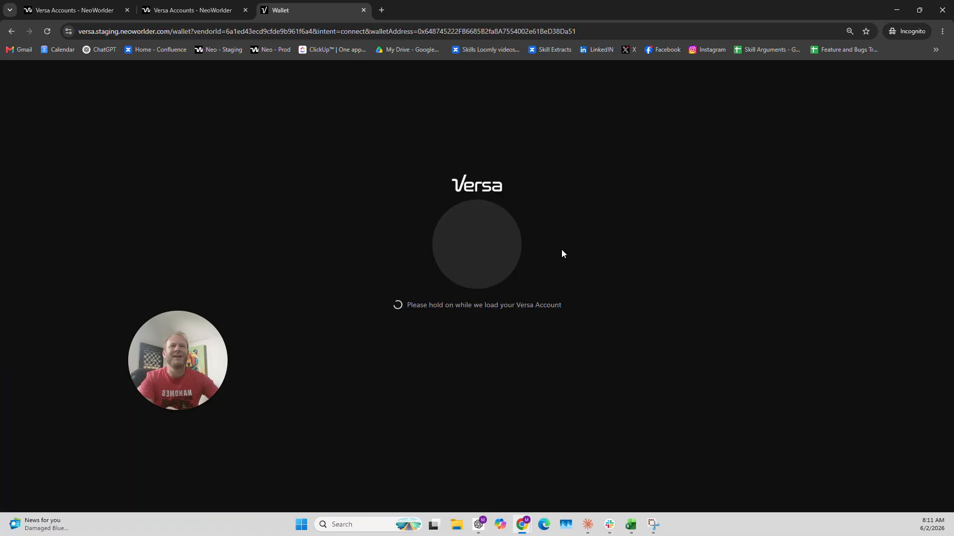
pyautogui.moveTo(172, 360); pyautogui.dragTo(208, 416)
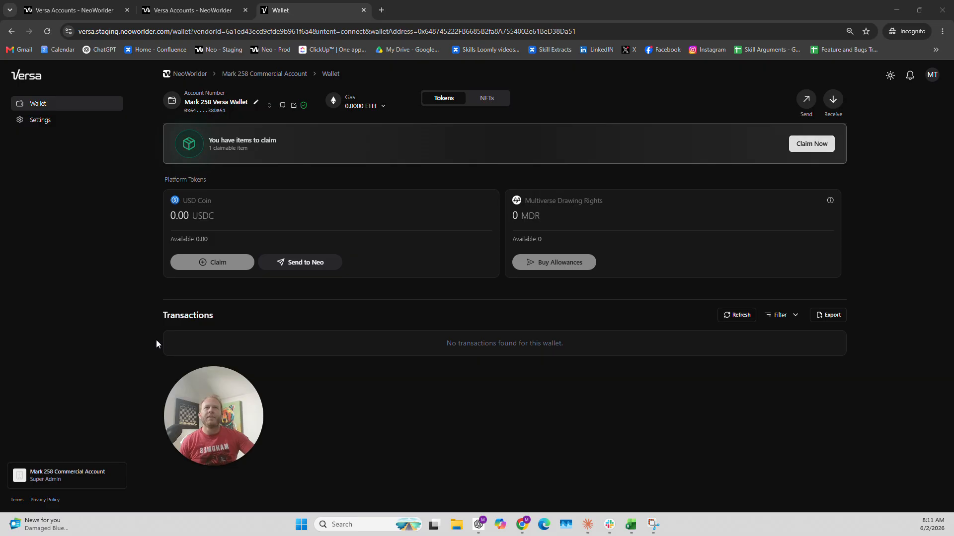
# - Look over the Versa account settings, the wallet's USD Coin and Multiverse Drawing Rights balances, and its NFTs
pyautogui.click(40, 120)
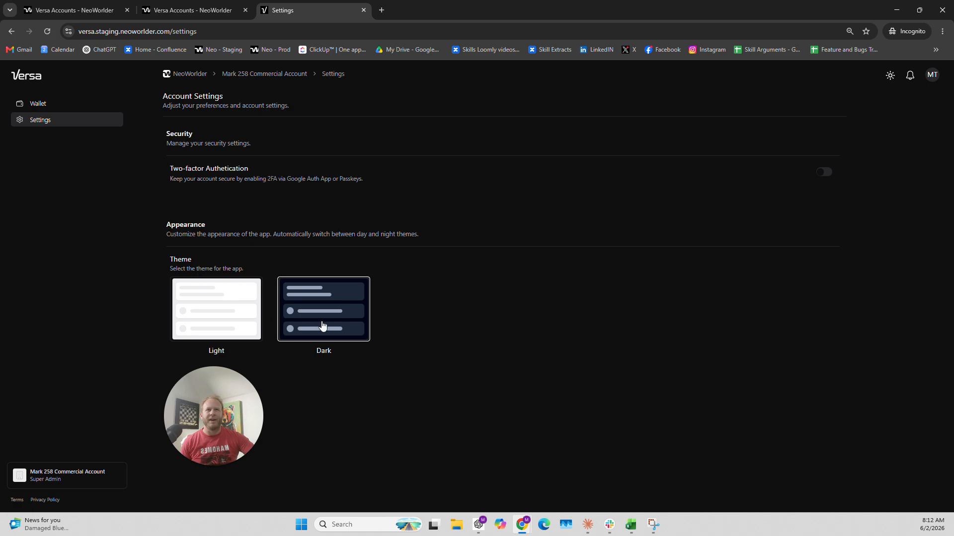
pyautogui.click(47, 103)
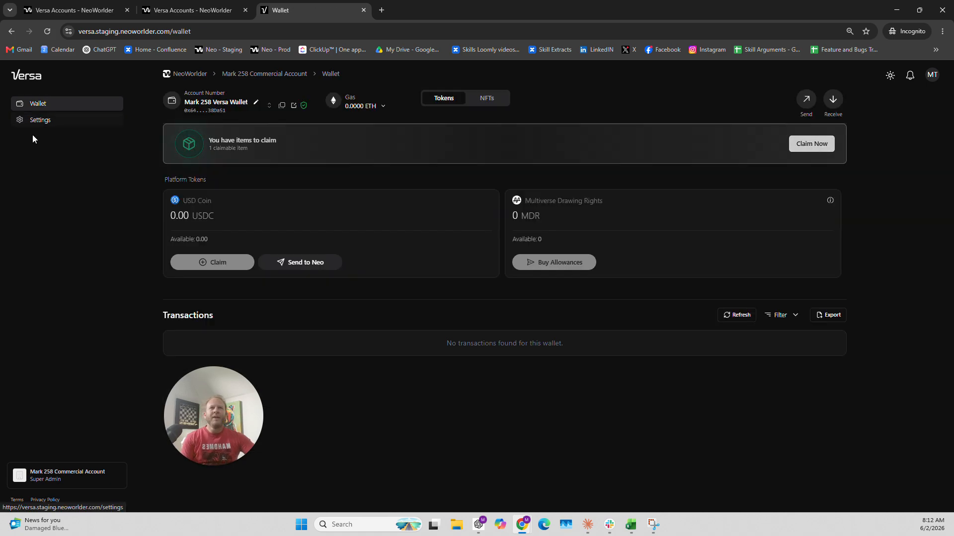
pyautogui.moveTo(215, 389)
pyautogui.mouseDown()
pyautogui.moveTo(413, 391)
pyautogui.moveTo(217, 374)
pyautogui.mouseUp()
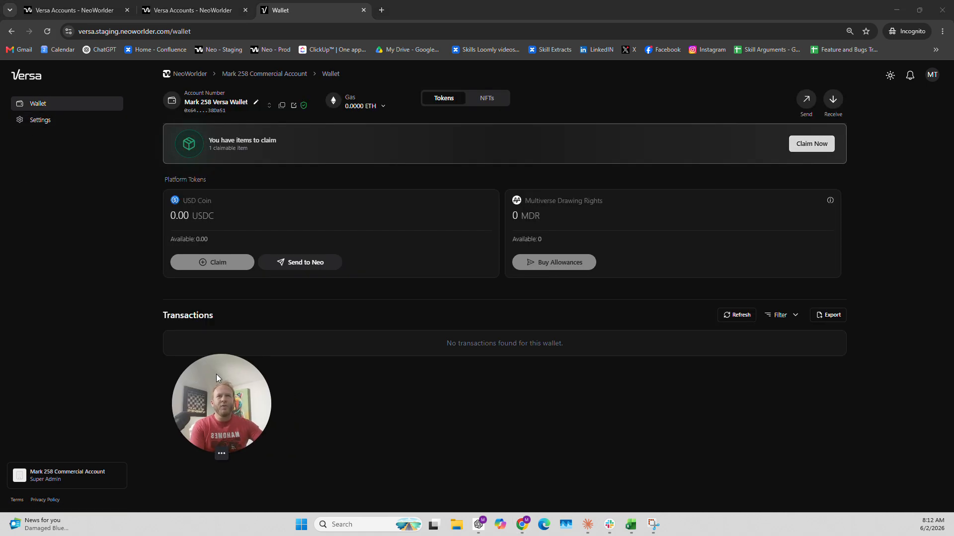
pyautogui.click(269, 104)
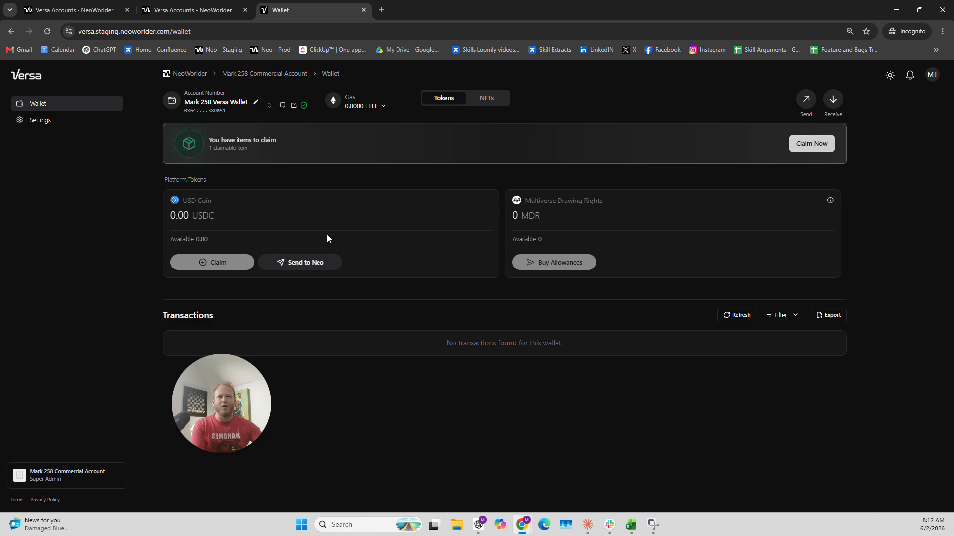
pyautogui.moveTo(212, 201); pyautogui.dragTo(187, 201)
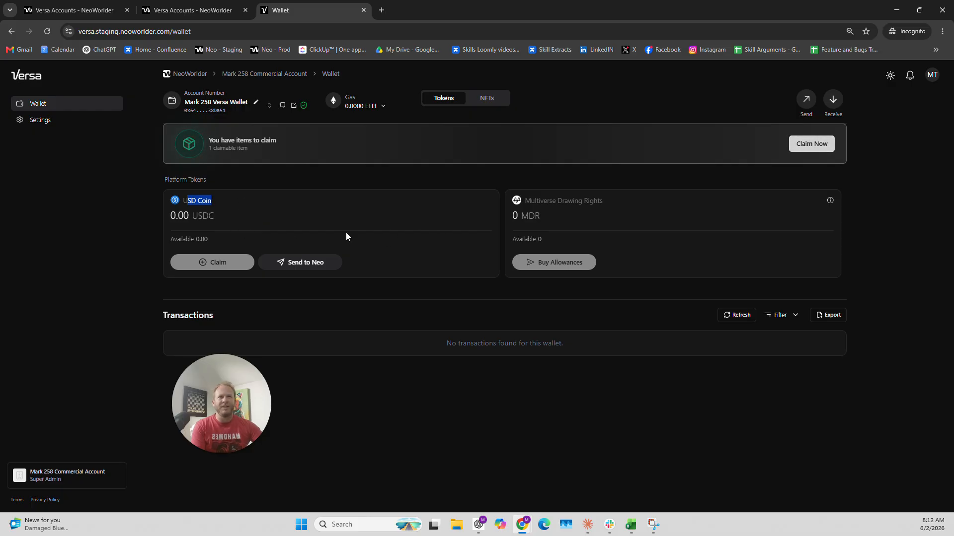
pyautogui.moveTo(511, 215); pyautogui.dragTo(545, 223)
pyautogui.click(603, 227)
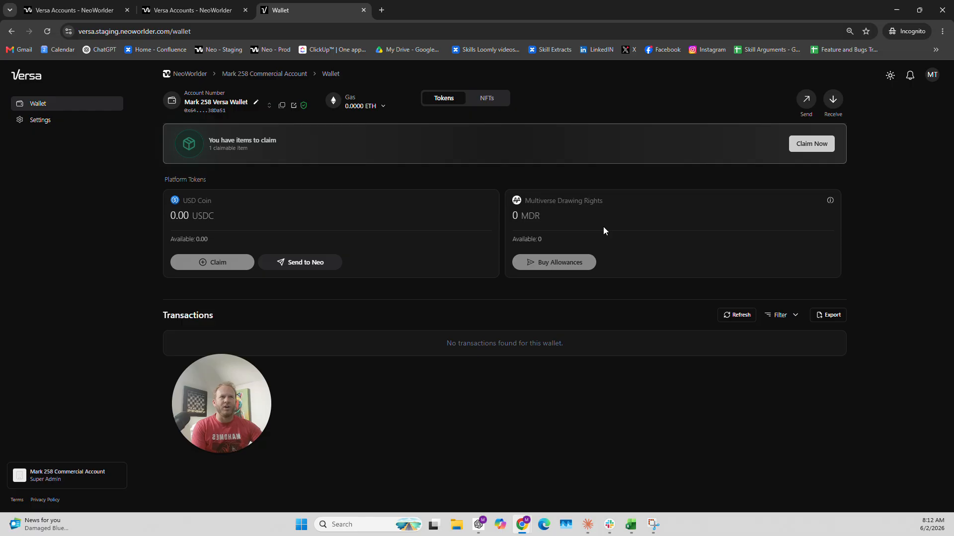
pyautogui.click(486, 98)
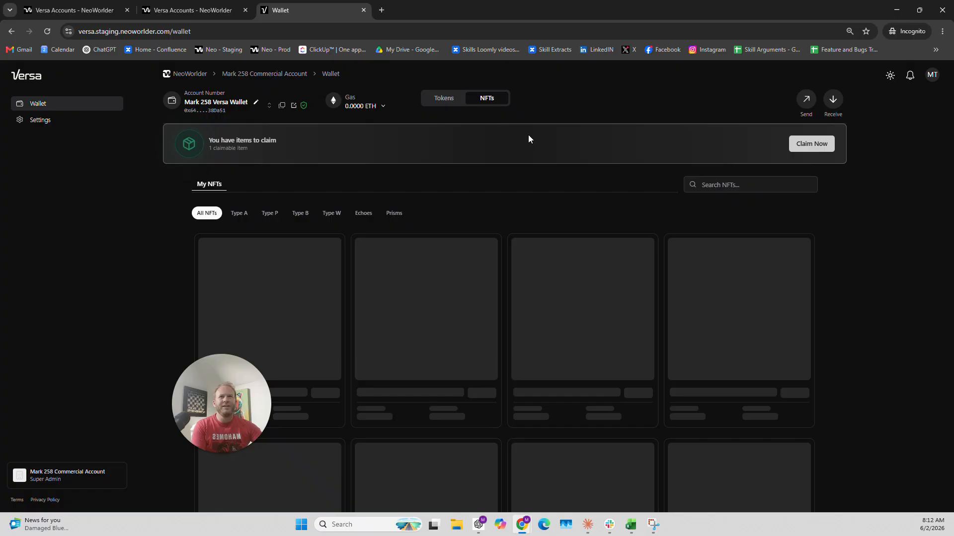
pyautogui.moveTo(224, 394); pyautogui.dragTo(114, 321)
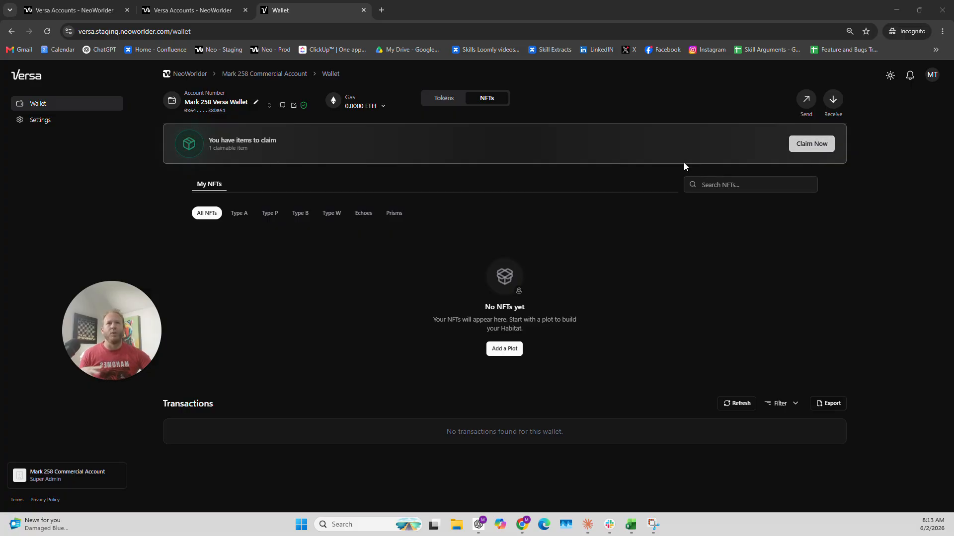
# - Check the claimable NFTs and required gas fee, cancel the claim, and copy the Versa wallet's address for funding
pyautogui.click(817, 152)
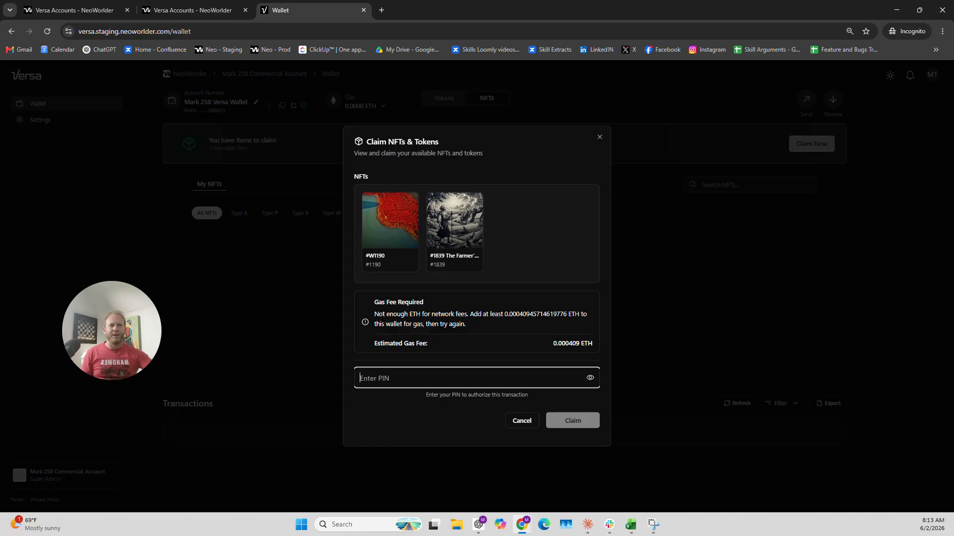
pyautogui.click(520, 421)
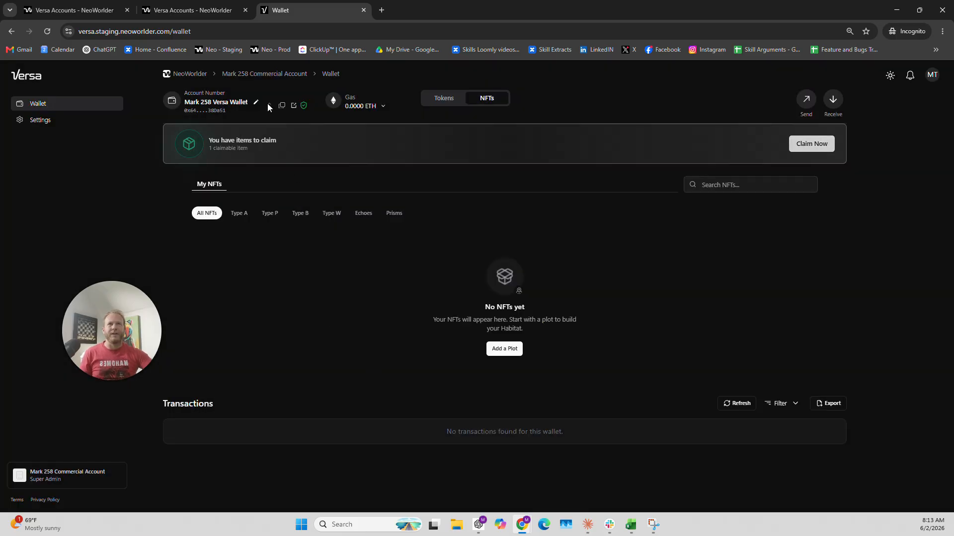
pyautogui.click(282, 105)
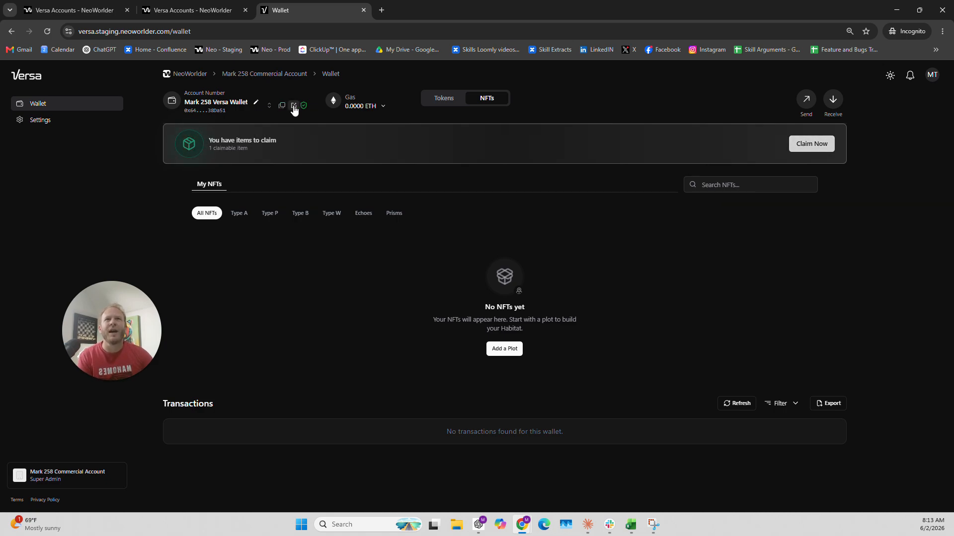
pyautogui.click(293, 105)
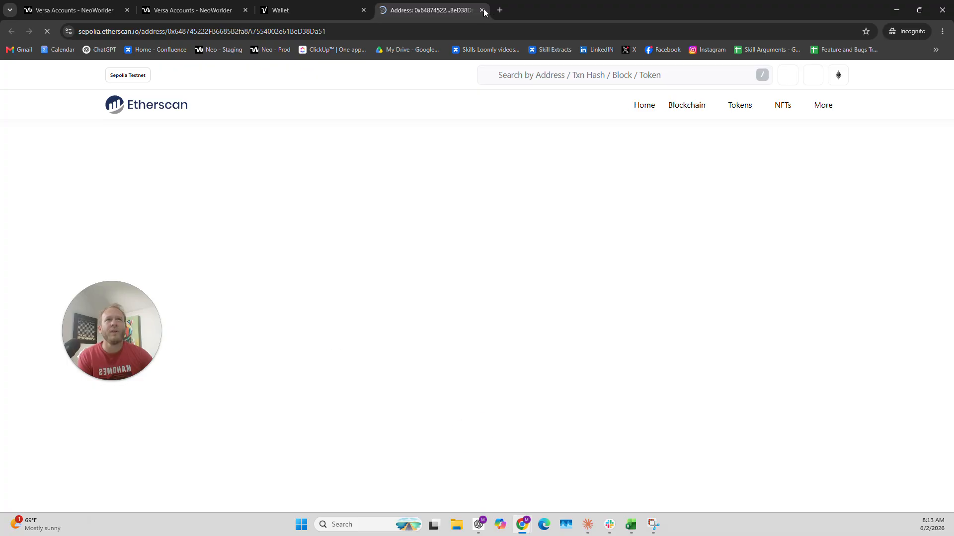
pyautogui.click(482, 10)
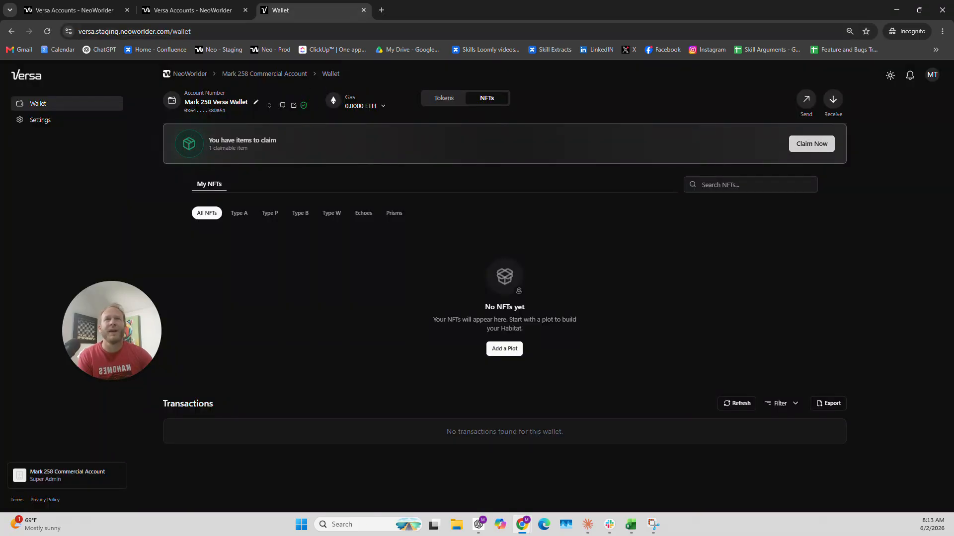
pyautogui.click(282, 106)
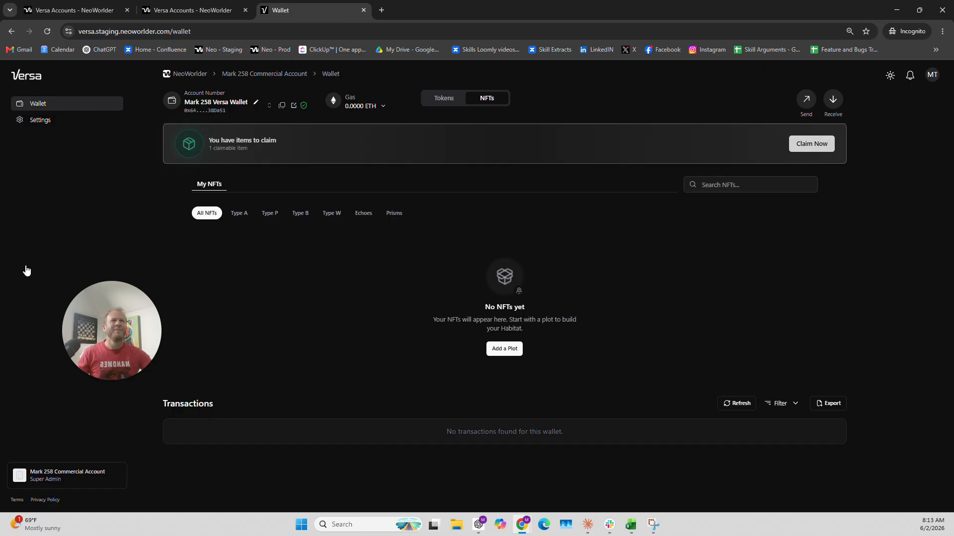
# - Look over the wallet's options for sending ETH and receiving assets, closing each without making a transfer
pyautogui.click(806, 99)
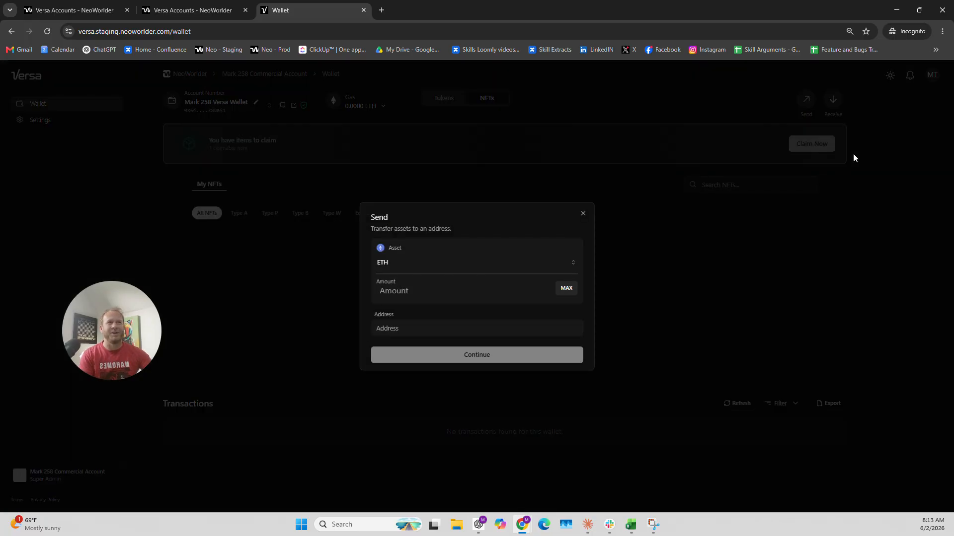
pyautogui.click(583, 214)
pyautogui.click(833, 99)
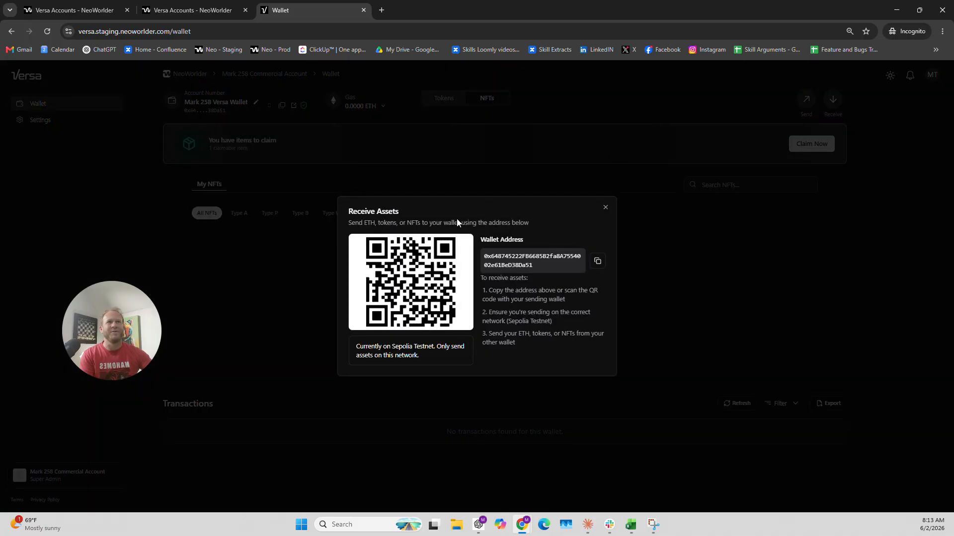
pyautogui.click(605, 211)
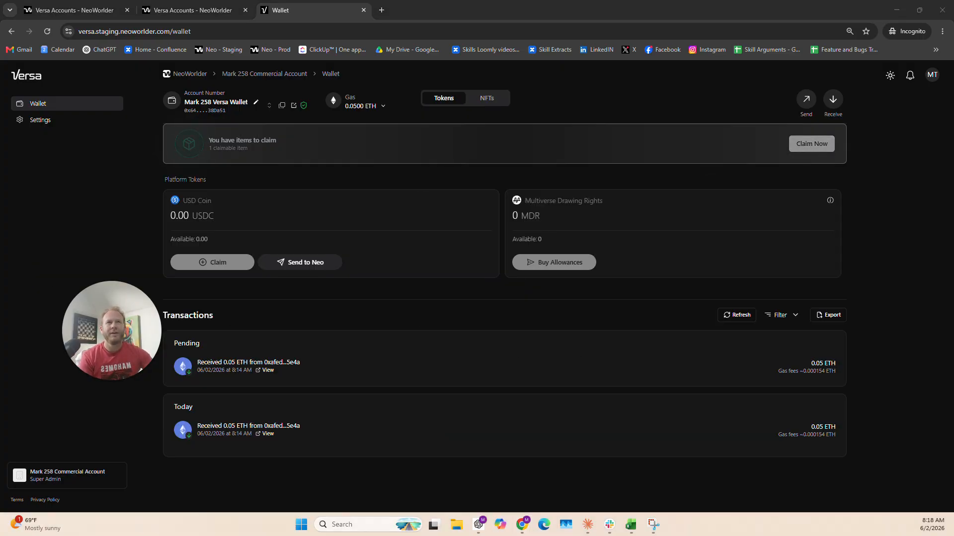
# - Claim the #W1190 and #1839 NFTs to the Versa wallet, authorizing the transaction with the wallet PIN
pyautogui.click(823, 149)
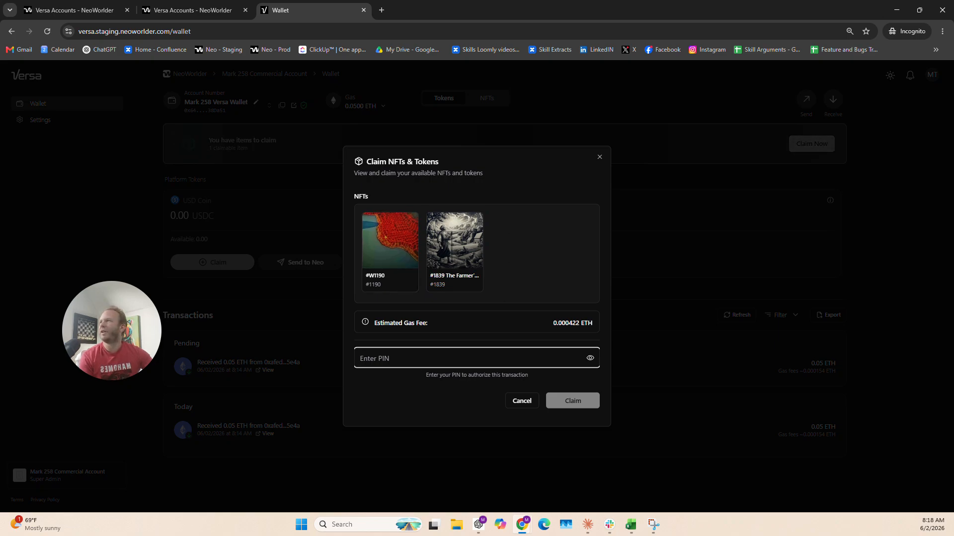
pyautogui.hotkey('alt', 'Tab')
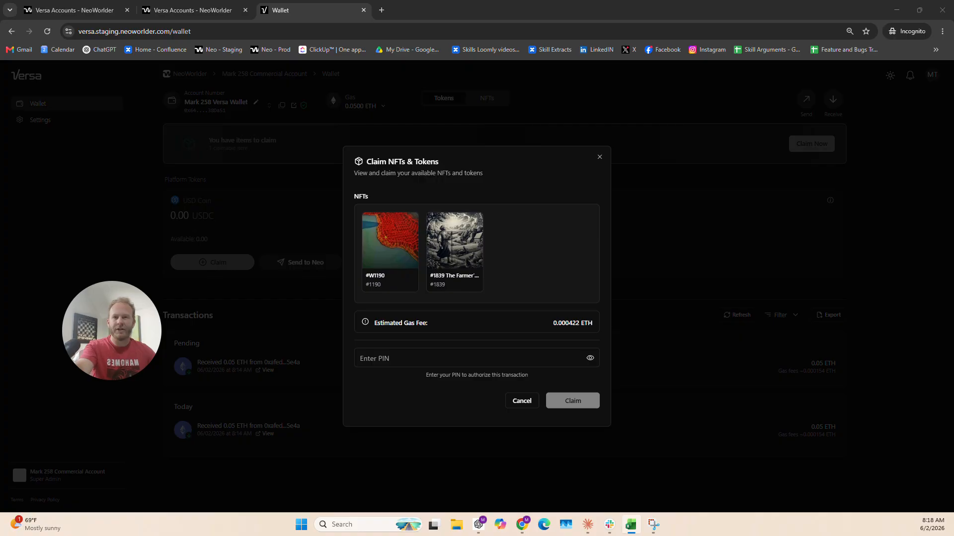
pyautogui.hotkey('alt', 'Tab')
pyautogui.hotkey('ctrl', 'v')
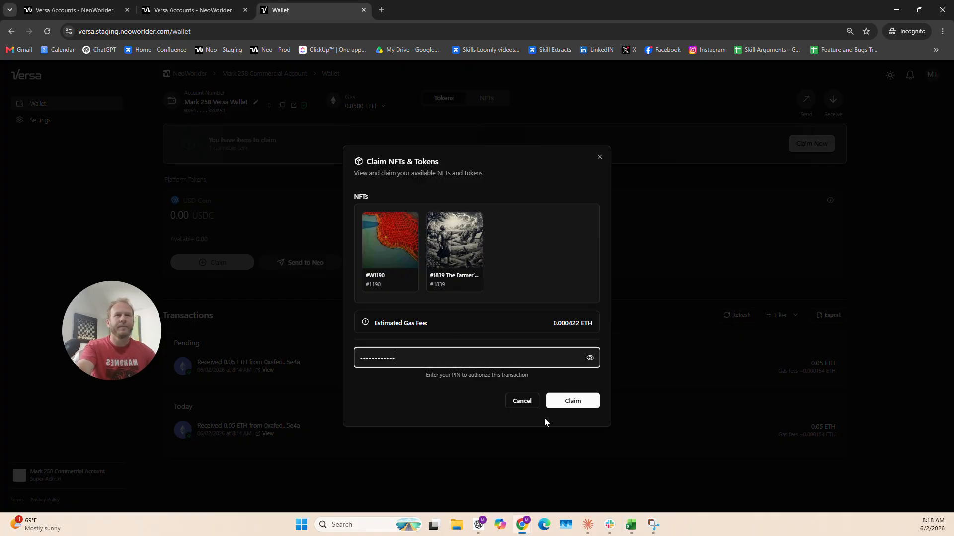
pyautogui.click(573, 403)
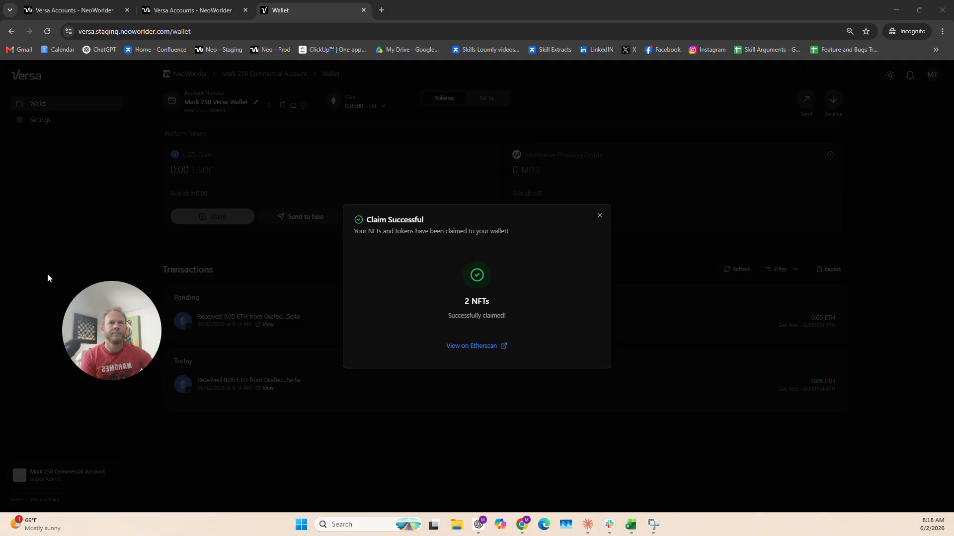
# - Dismiss the claim confirmation and view the claimed NFTs in the Versa wallet
pyautogui.moveTo(495, 231)
pyautogui.mouseDown()
pyautogui.moveTo(375, 231)
pyautogui.moveTo(479, 235)
pyautogui.mouseUp()
pyautogui.click(361, 231)
pyautogui.click(433, 359)
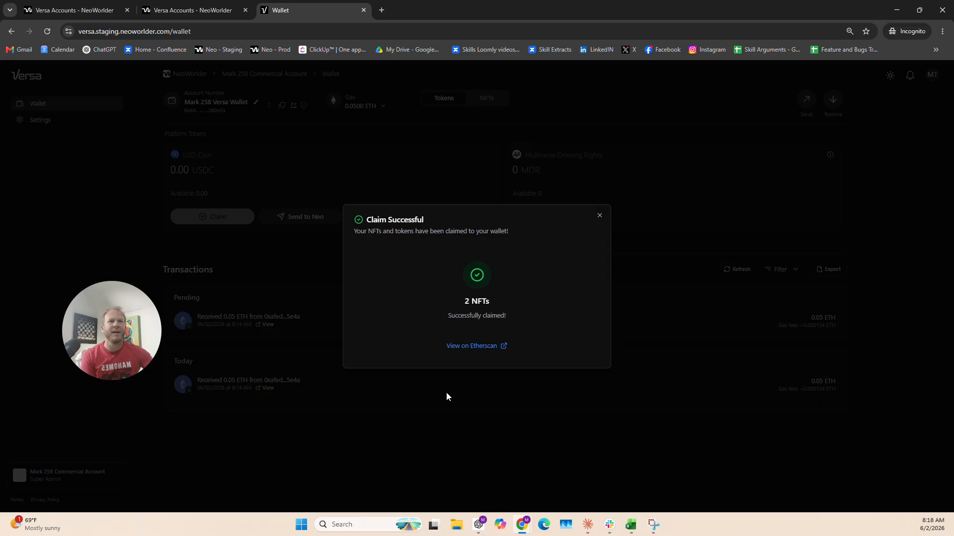
pyautogui.click(599, 216)
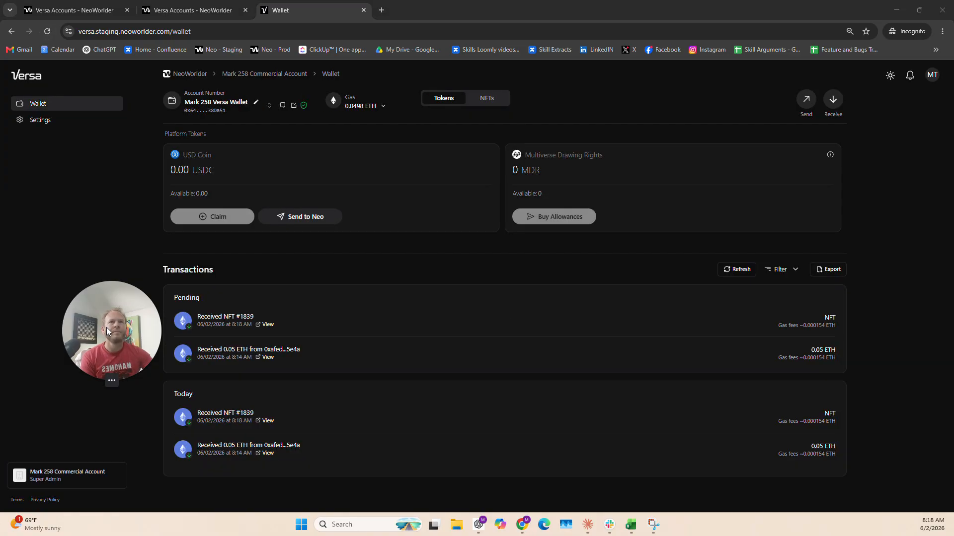
pyautogui.moveTo(106, 327); pyautogui.dragTo(102, 295)
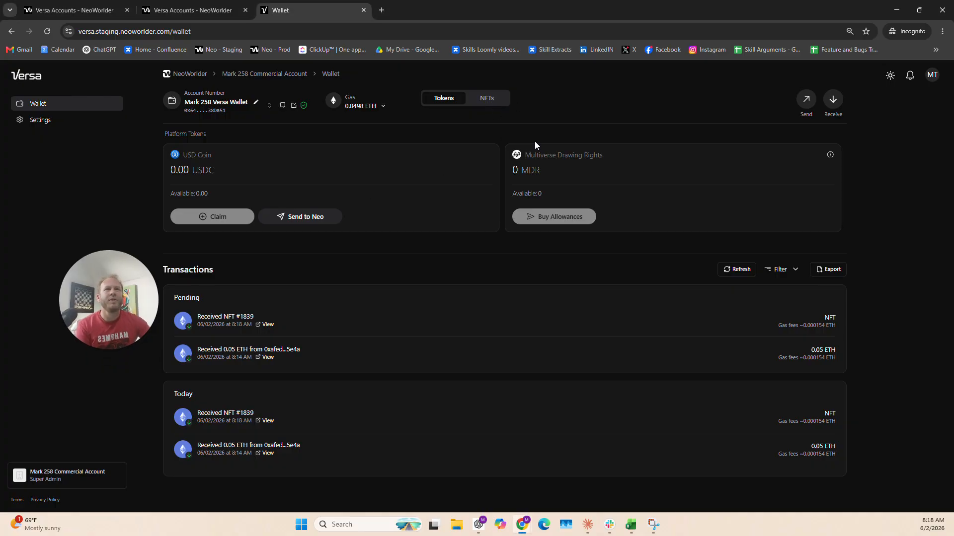
pyautogui.click(487, 98)
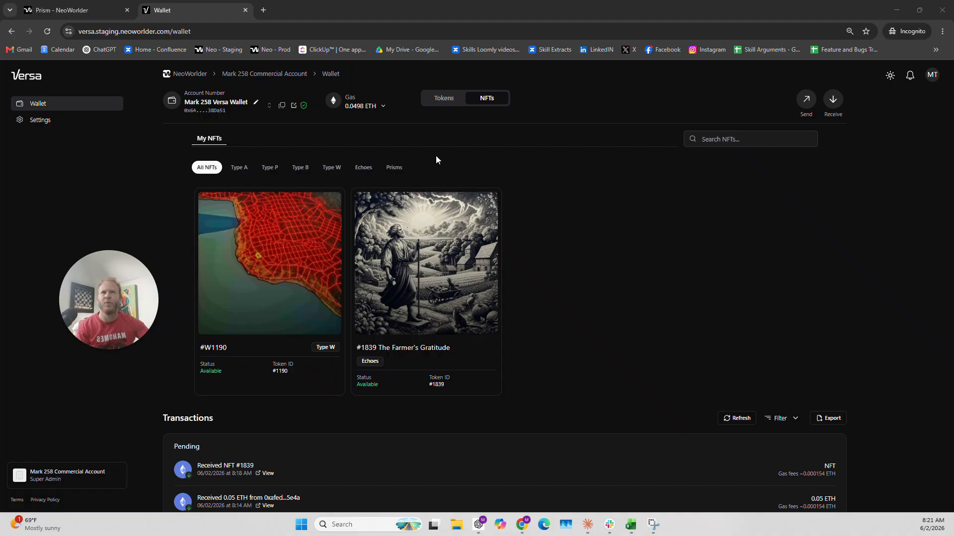
# - Return to NeoWorlder's Commerce area and view the Prism arena and the account's available minutes
pyautogui.click(88, 6)
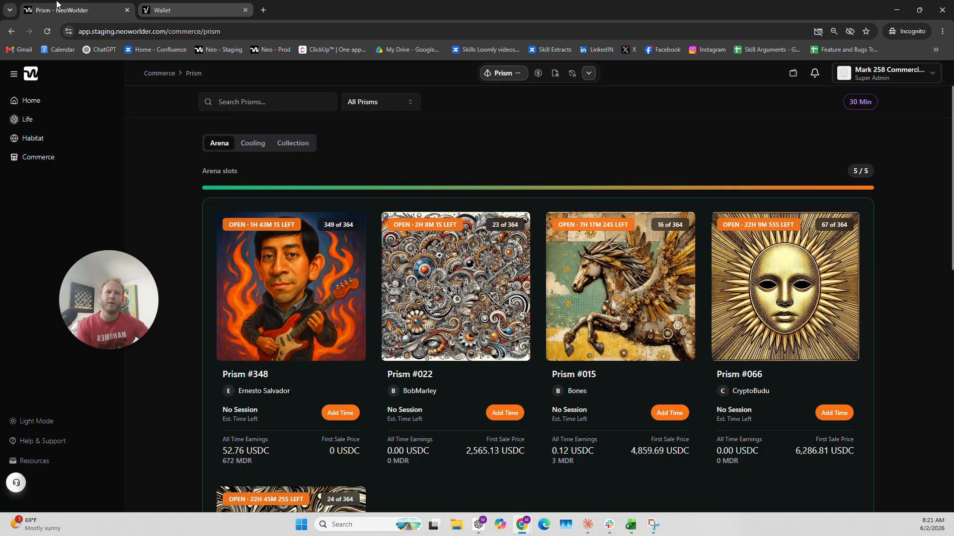
pyautogui.click(34, 100)
pyautogui.click(46, 160)
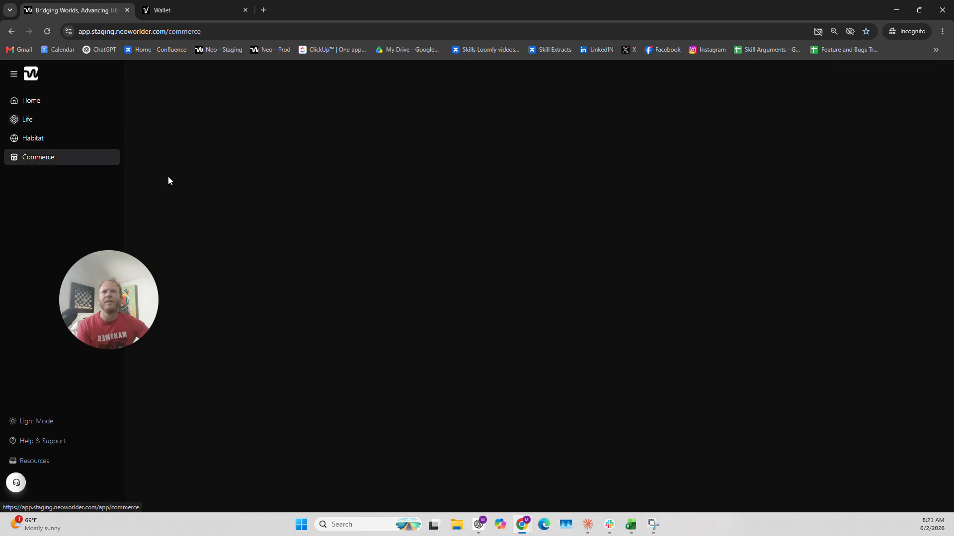
pyautogui.click(487, 76)
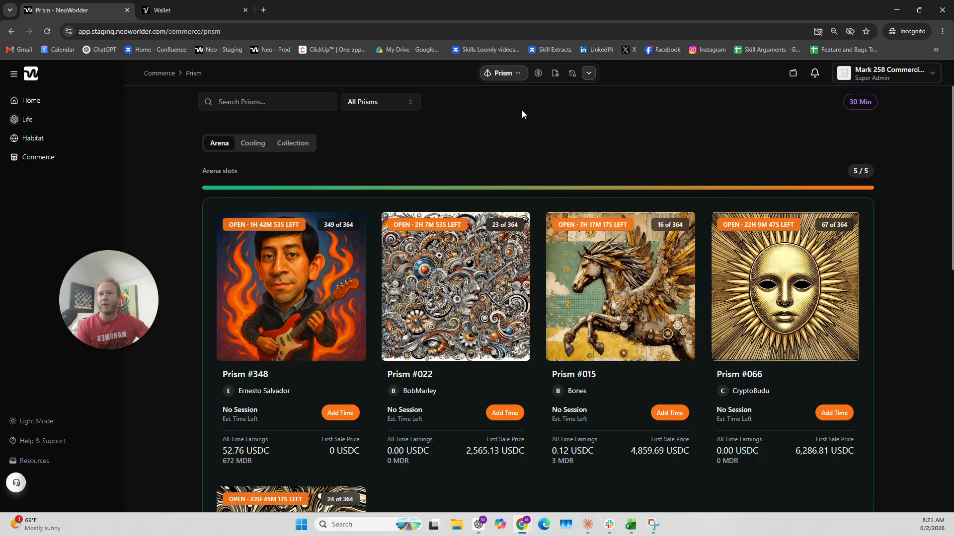
pyautogui.moveTo(856, 106)
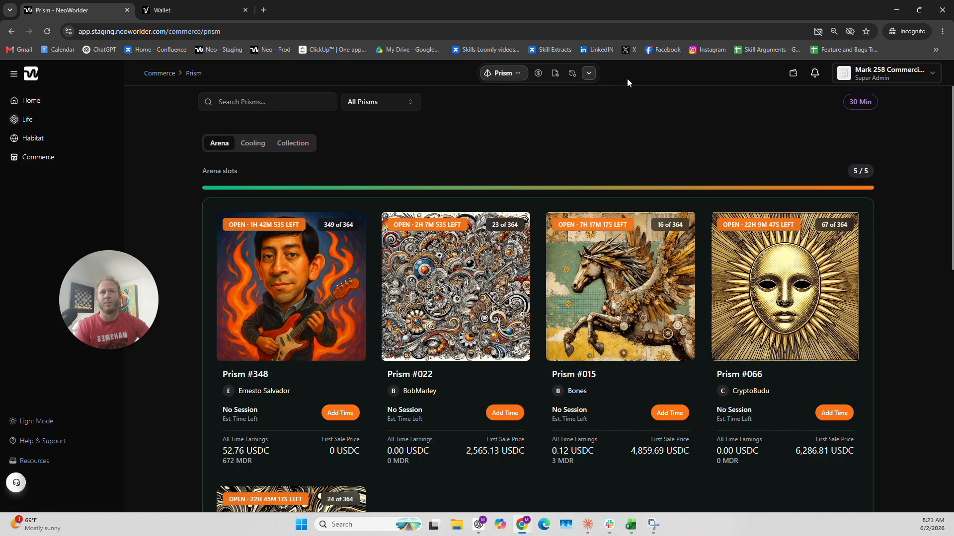
# - Look over the commercial wallet and the Marketplace's price trends and available assets, returning to the commercial wallet
pyautogui.click(588, 73)
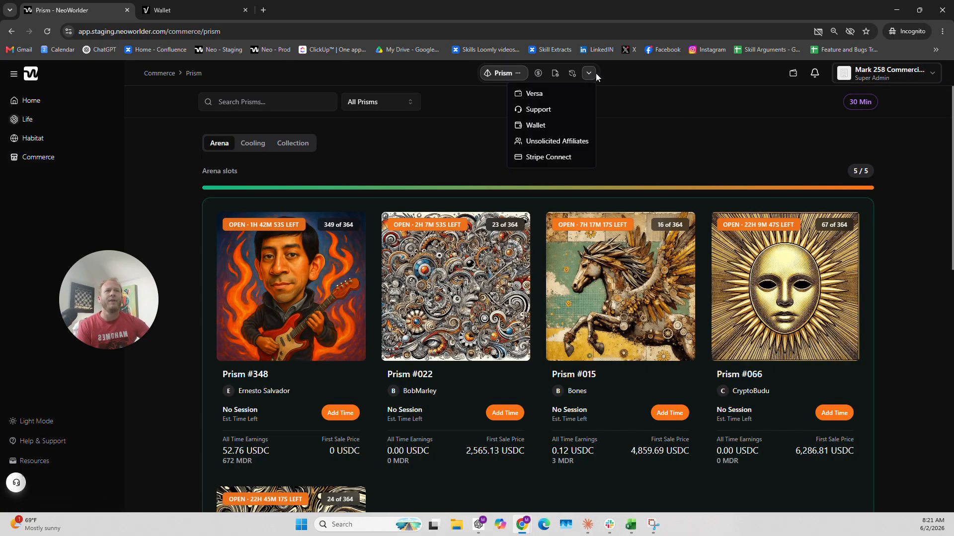
pyautogui.click(540, 126)
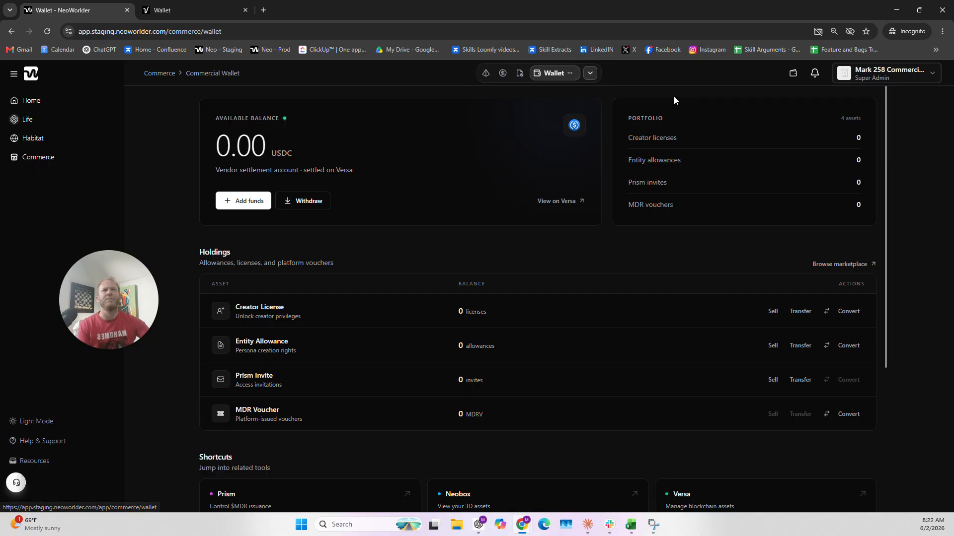
pyautogui.click(503, 73)
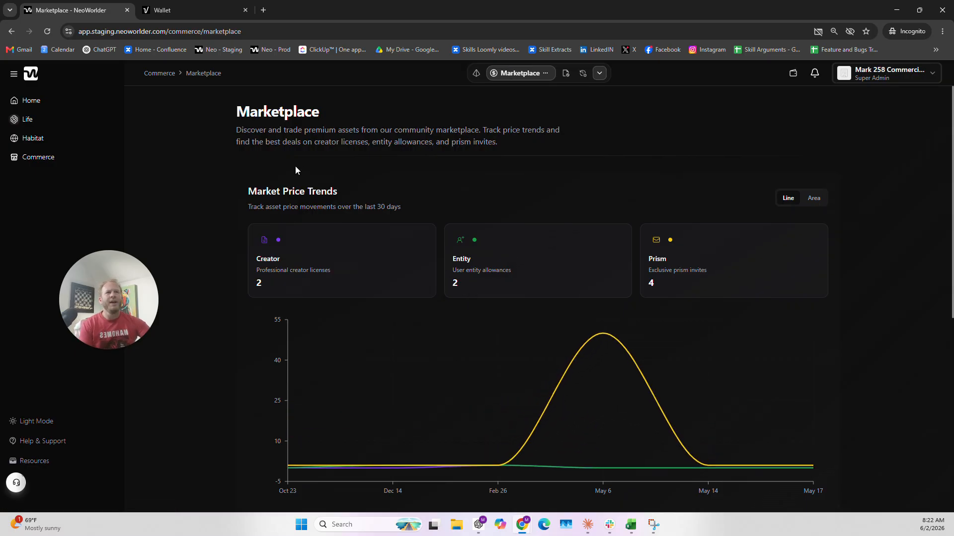
pyautogui.scroll(-7, 497, 318)
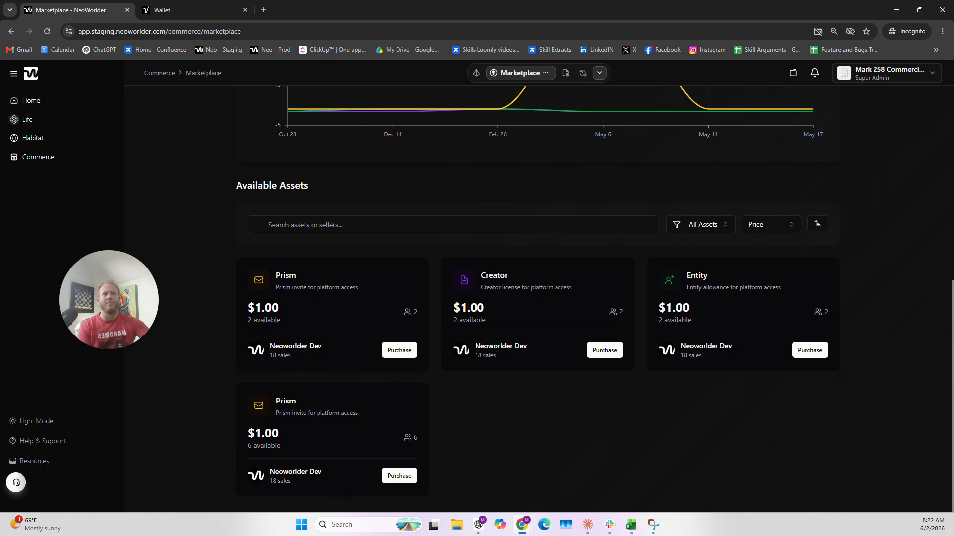
pyautogui.scroll(7, 358, 407)
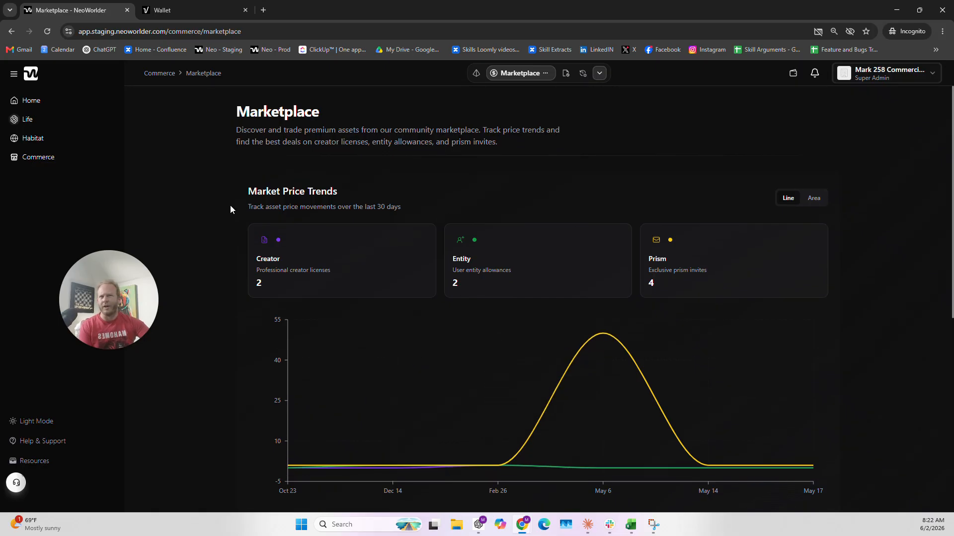
pyautogui.click(598, 74)
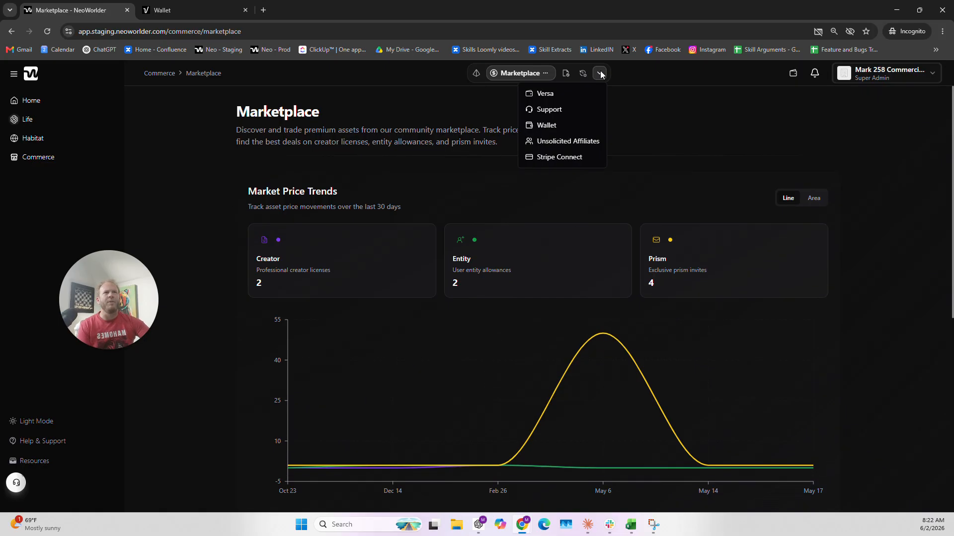
pyautogui.click(556, 126)
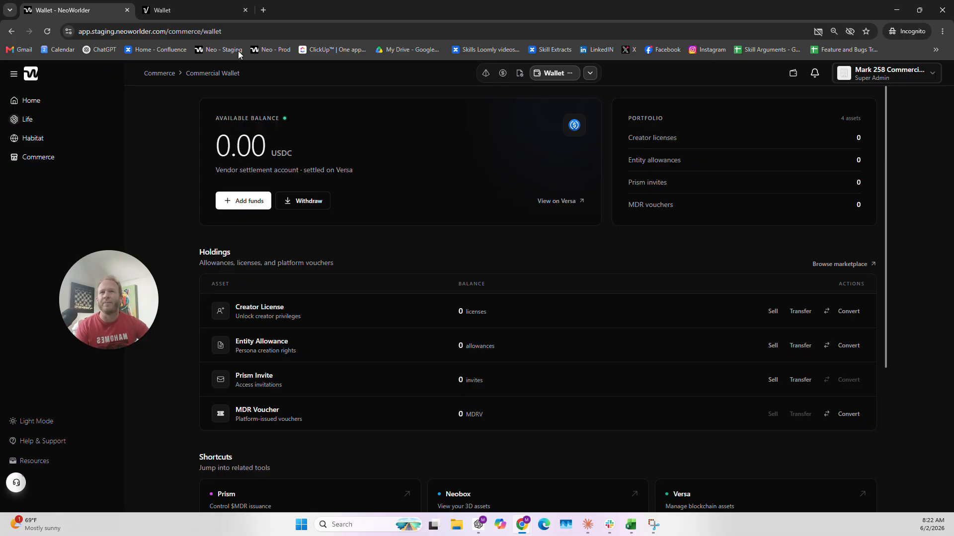
# - Review the Versa wallet's platform tokens, and the commercial wallet's holdings, shortcuts and transaction history
pyautogui.click(208, 8)
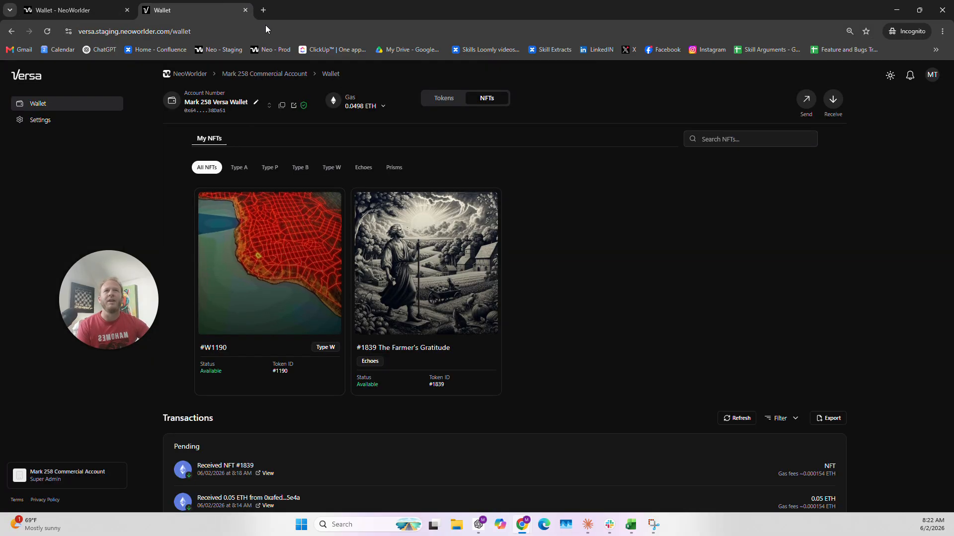
pyautogui.click(442, 102)
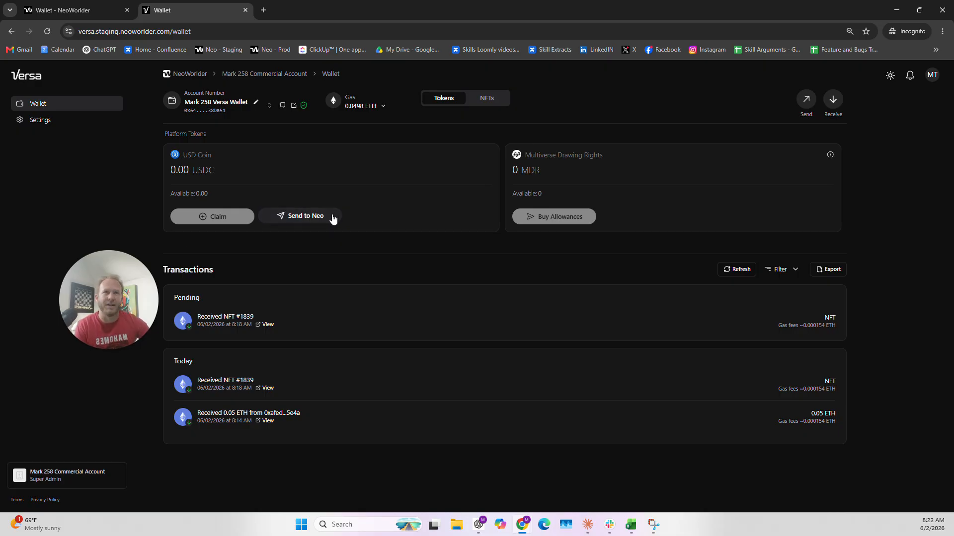
pyautogui.click(81, 11)
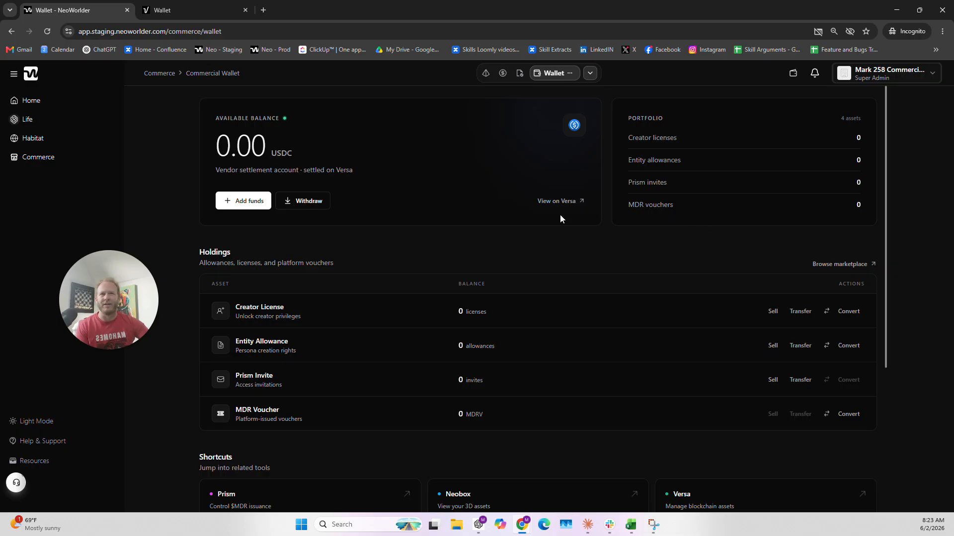
pyautogui.scroll(-5, 538, 228)
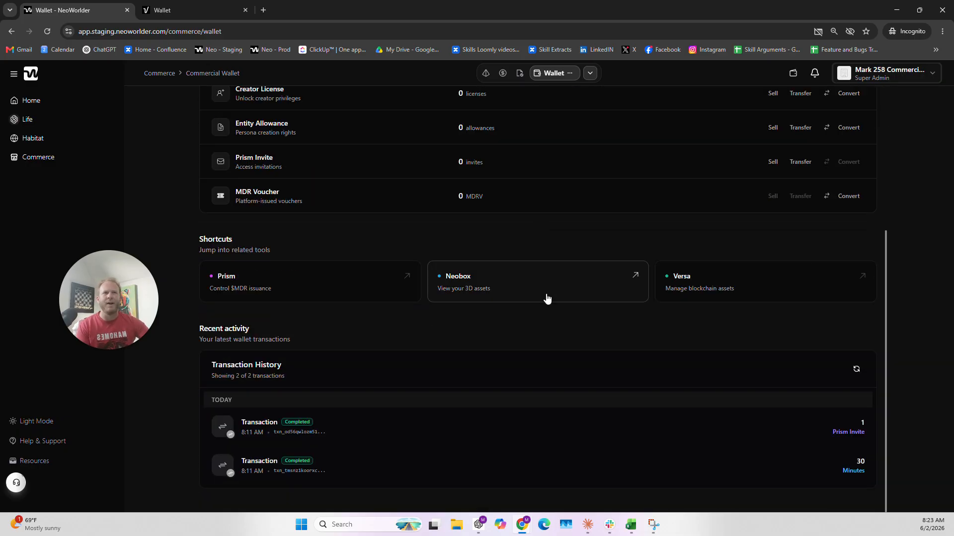
pyautogui.scroll(5, 545, 295)
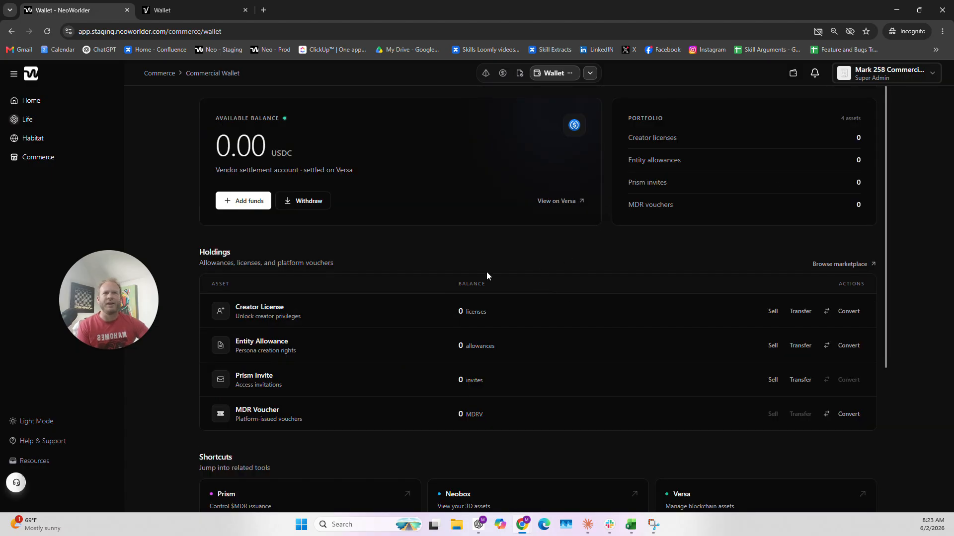